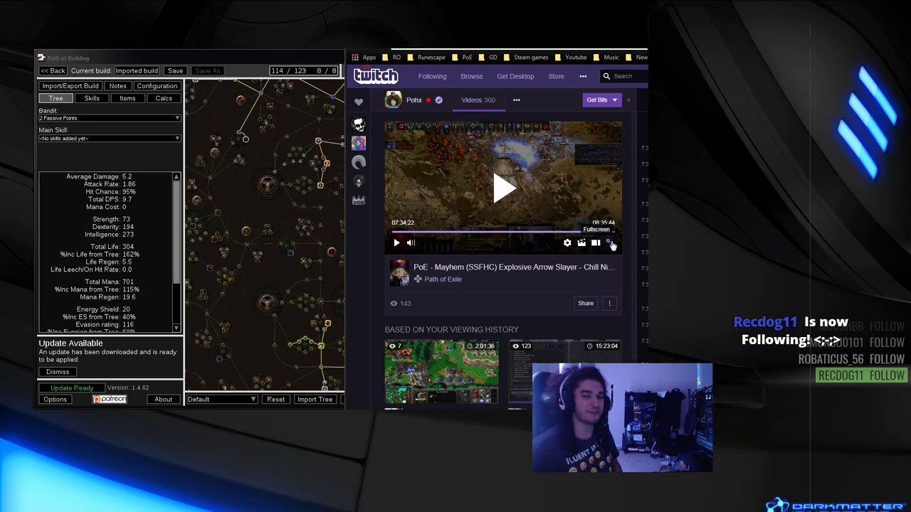
Watch the Explosive Arrow Slayer gameplay video on Twitch in full screen
left_click(610, 243)
left_click(457, 260)
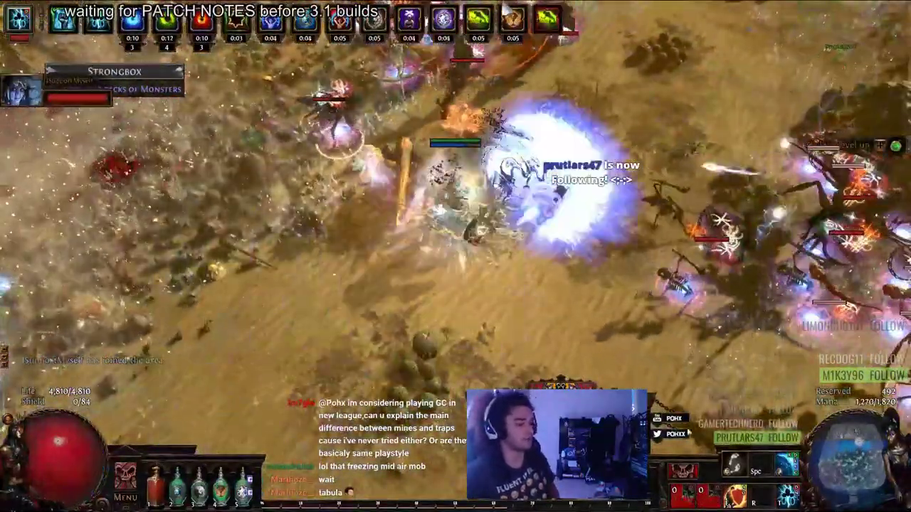
mouse_move(877, 464)
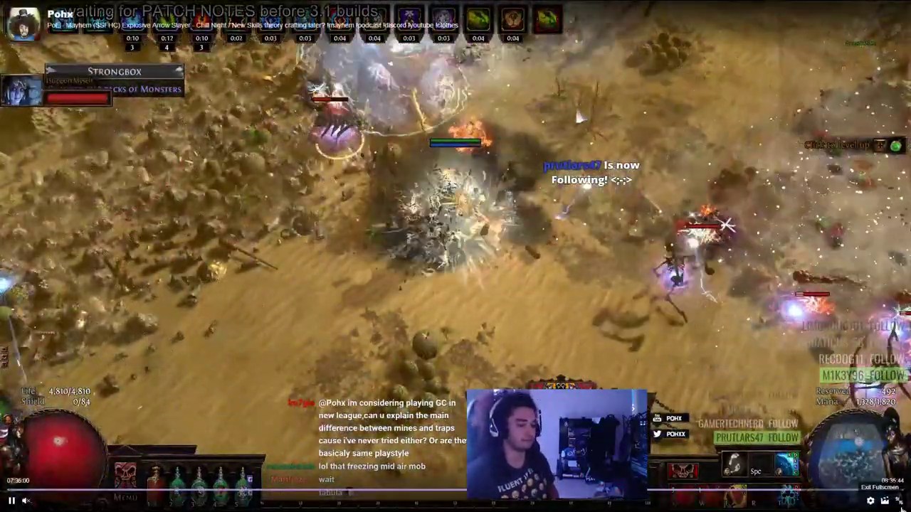
Close the Twitch video and maximize the browser window with the Path of Exile character profile
left_click(899, 501)
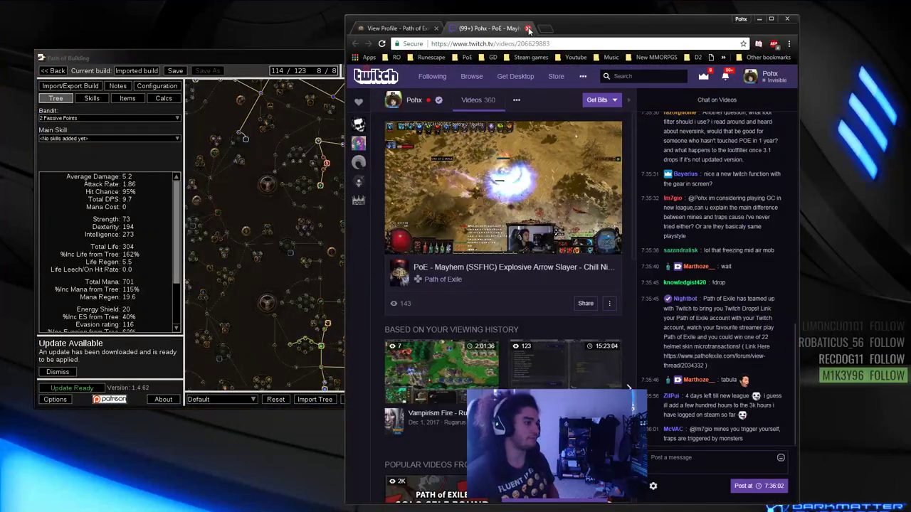
left_click(528, 28)
double_click(583, 20)
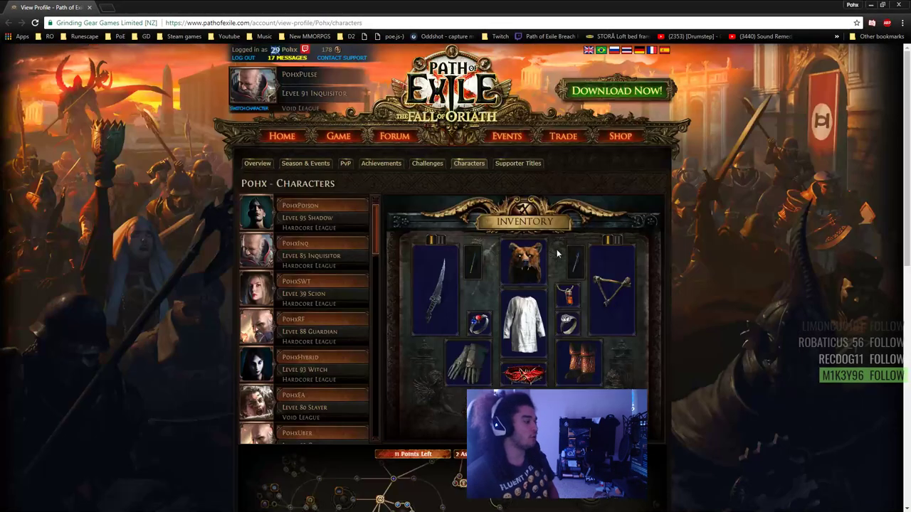
Inspect the equipped body armour, gloves, belt and boots in the character's inventory
scroll(681, 156, "down", 1)
scroll(760, 208, "up", 1)
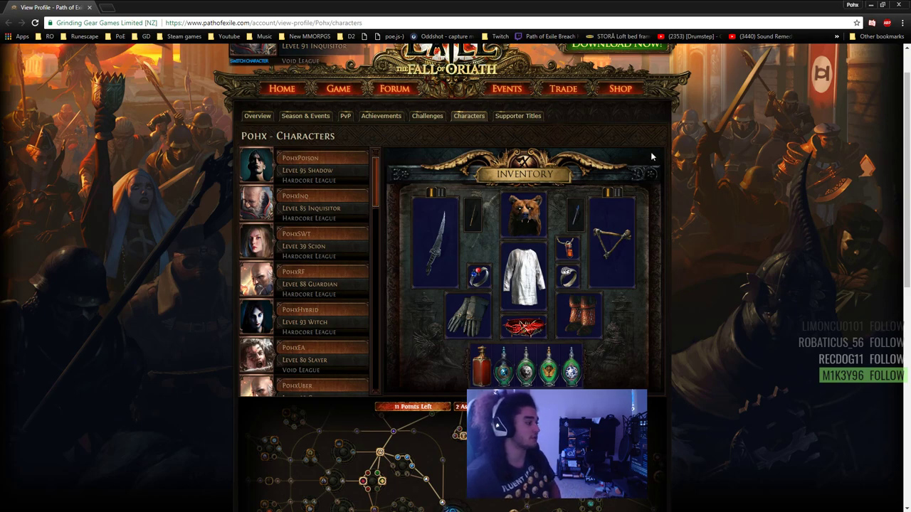
scroll(652, 156, "down", 1)
mouse_move(528, 203)
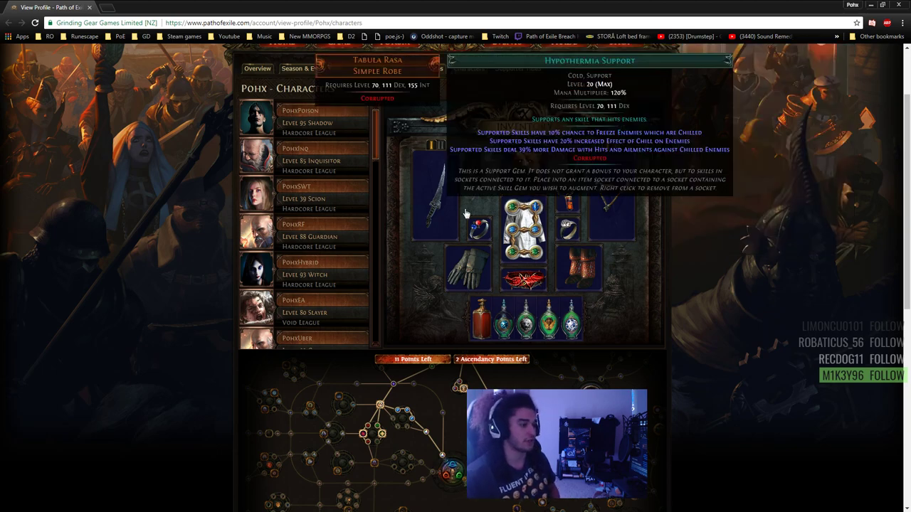
mouse_move(481, 272)
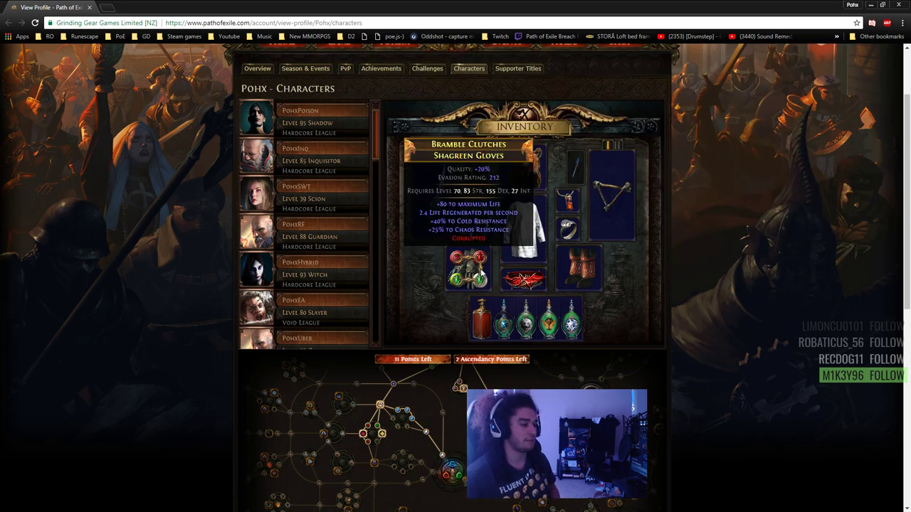
mouse_move(537, 285)
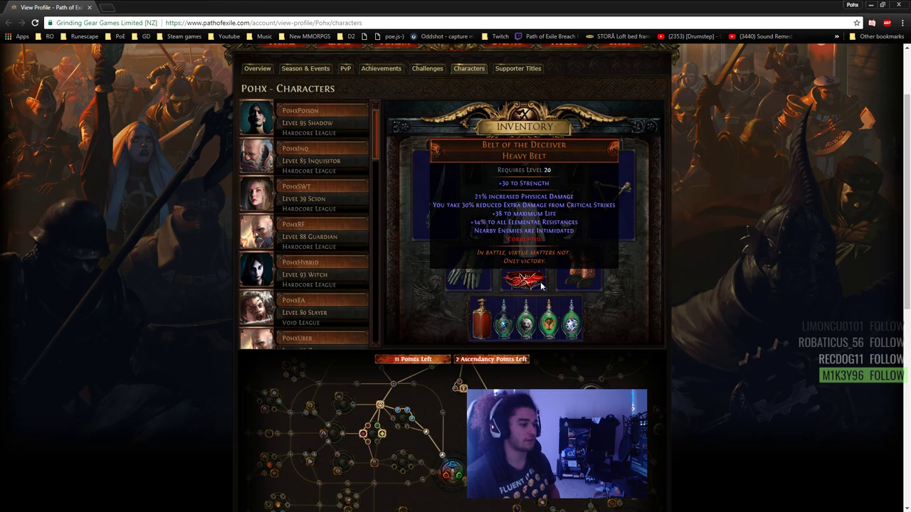
mouse_move(583, 279)
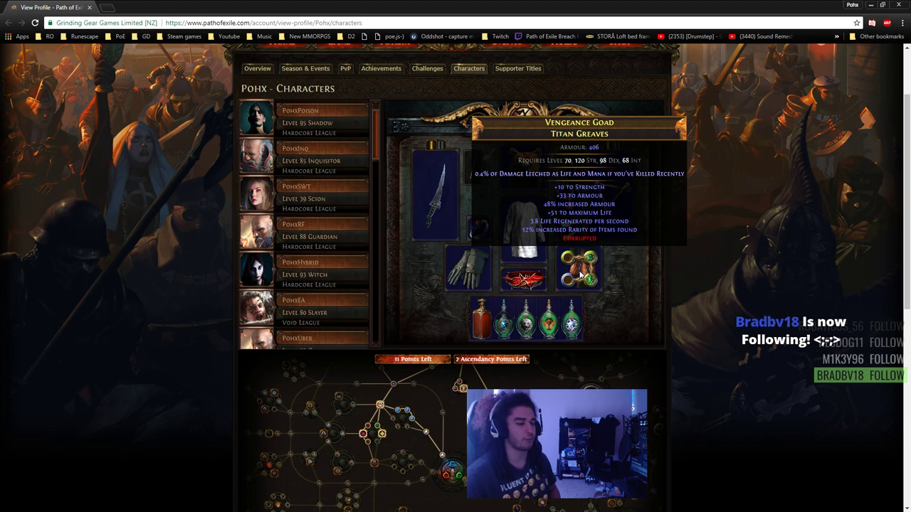
Inspect the equipped shield, helmet, ring and dagger in the character's inventory
scroll(597, 263, "up", 1)
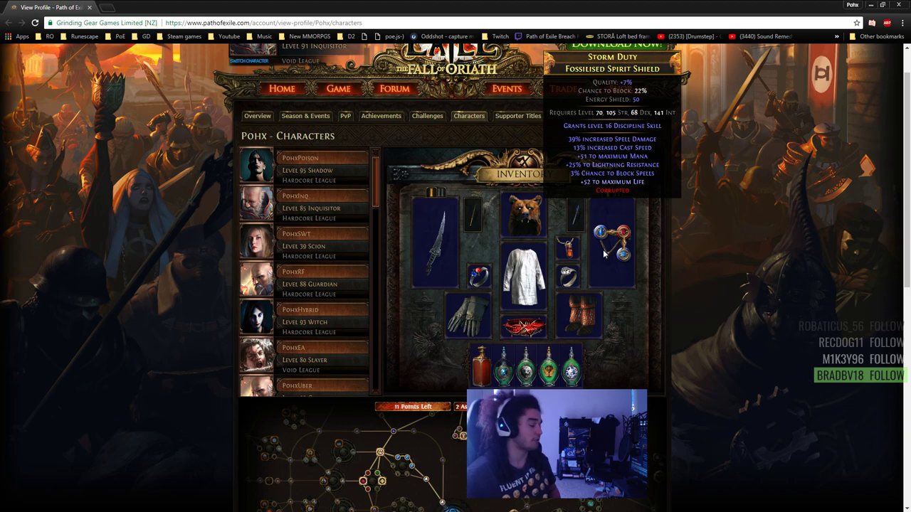
mouse_move(518, 228)
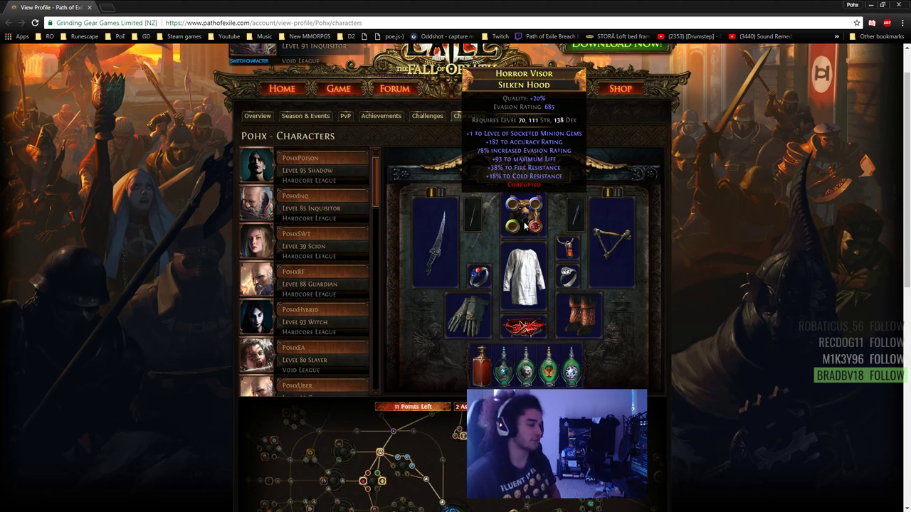
mouse_move(561, 253)
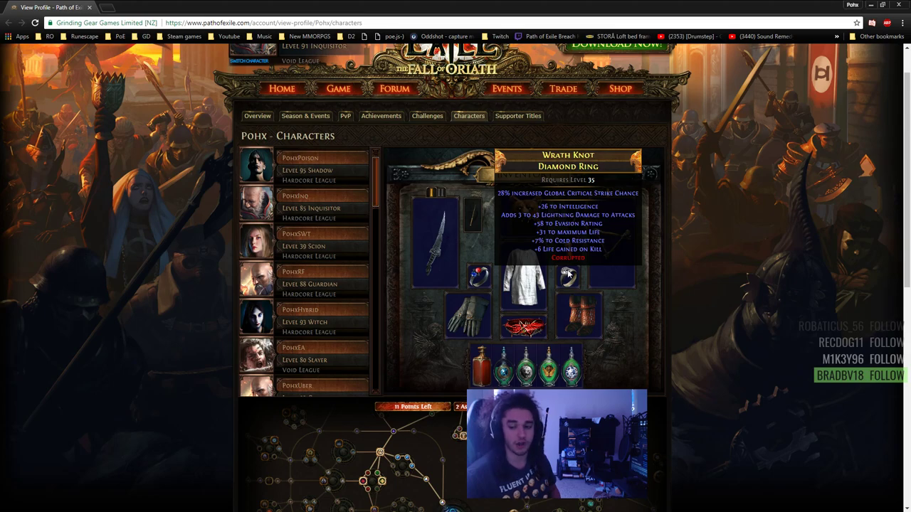
mouse_move(451, 263)
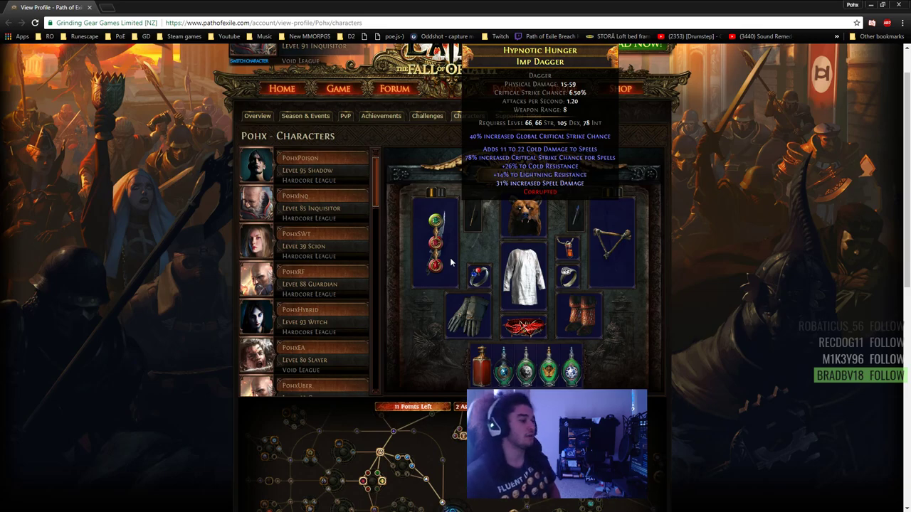
Switch to Path of Building and maximize its window to show the imported build's passive tree
mouse_move(456, 6)
left_mouse_down()
mouse_move(417, 42)
mouse_move(481, 172)
mouse_move(457, 2)
left_mouse_up()
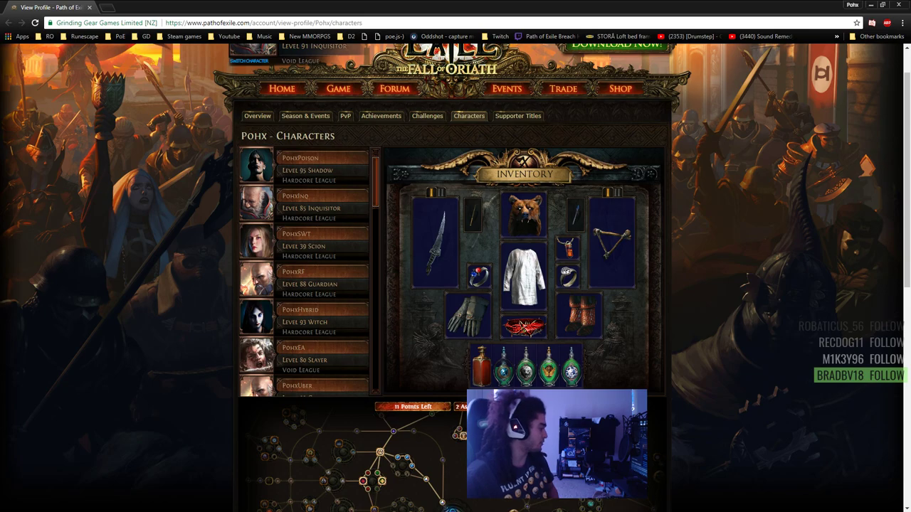
key("alt+Tab")
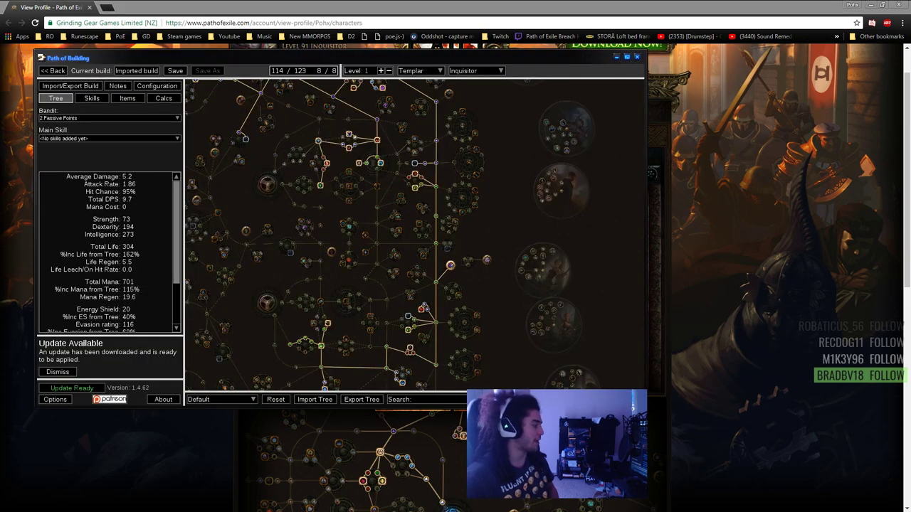
key("alt+Tab")
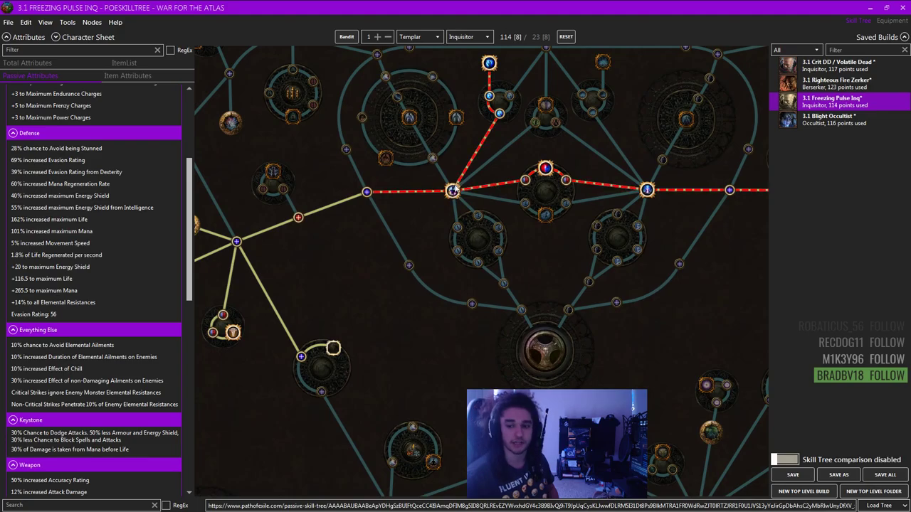
key("alt+Tab")
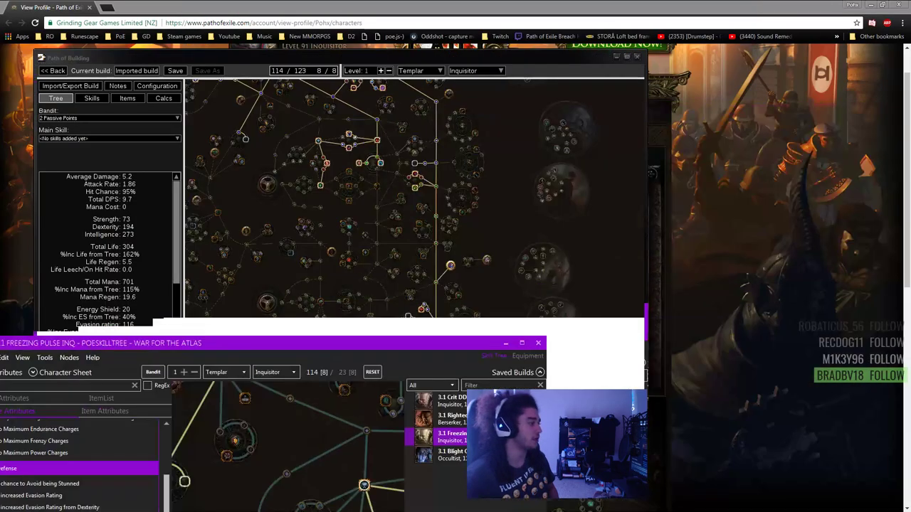
left_click_drag(373, 60, 466, 0)
Examine the overall path of the allocated nodes across the Inquisitor's passive tree
scroll(302, 212, "down", 1)
left_click_drag(299, 211, 674, 326)
mouse_move(663, 288)
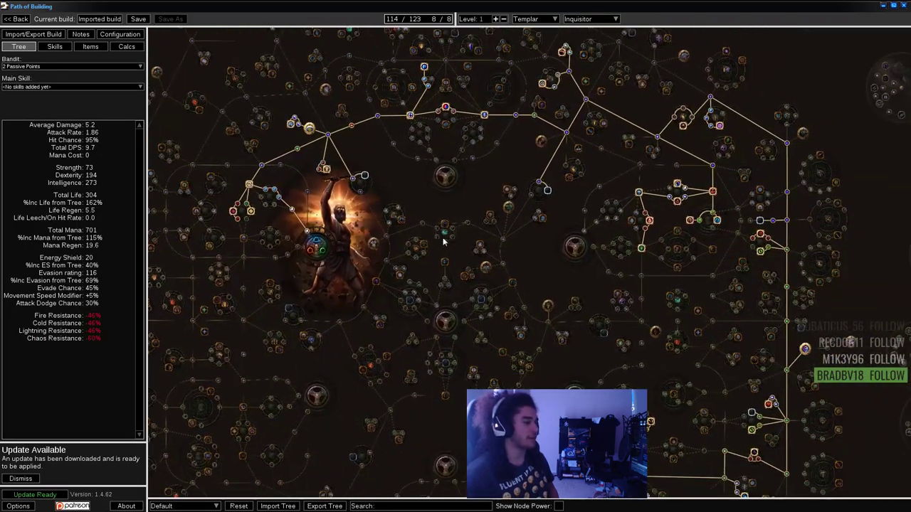
scroll(441, 244, "down", 2)
scroll(456, 176, "up", 5)
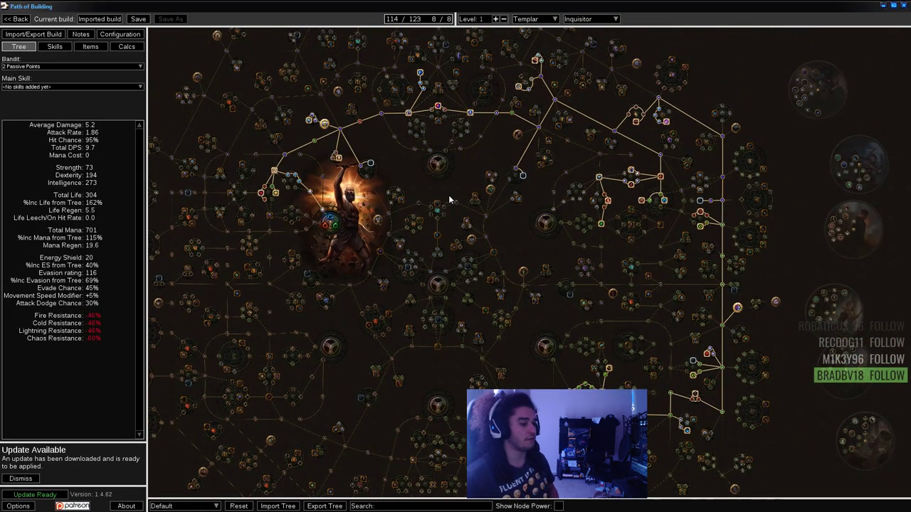
scroll(464, 198, "up", 4)
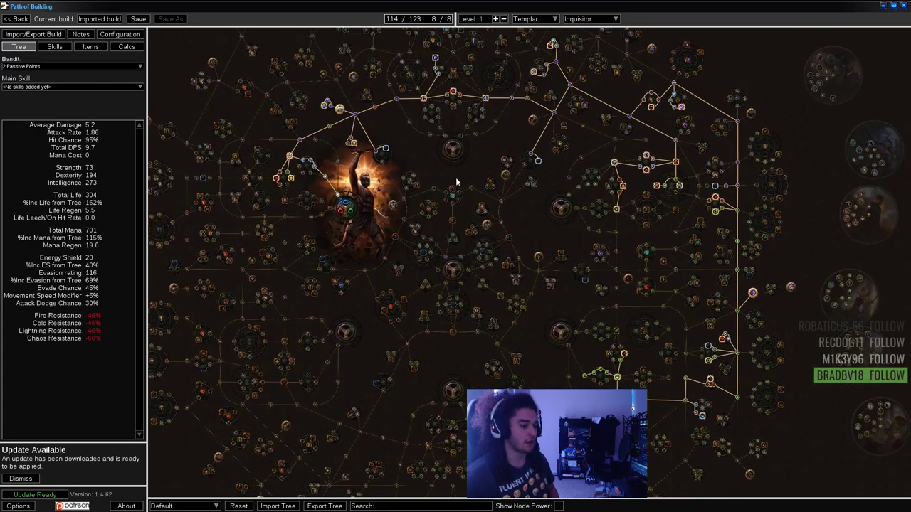
scroll(498, 233, "down", 2)
scroll(577, 241, "up", 2)
left_click_drag(461, 215, 453, 194)
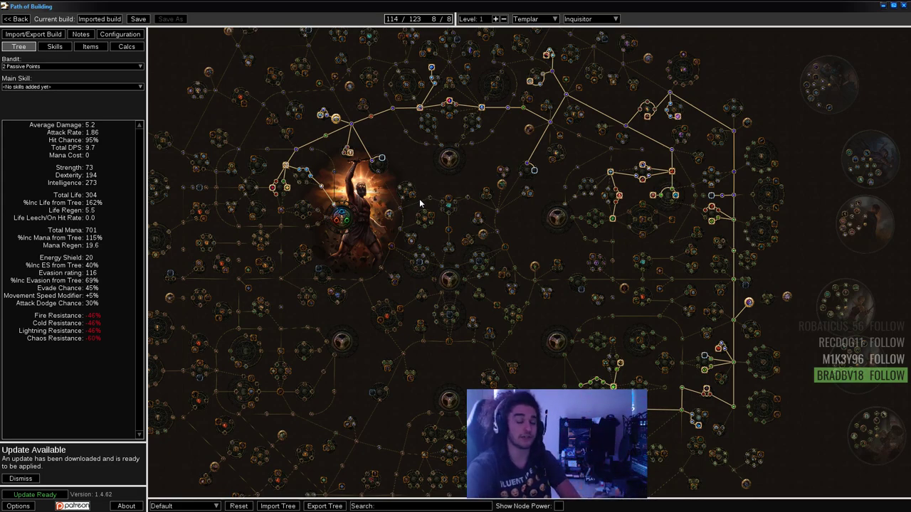
Examine the Retribution node and the elemental damage cluster near the Templar starting area
scroll(327, 202, "up", 6)
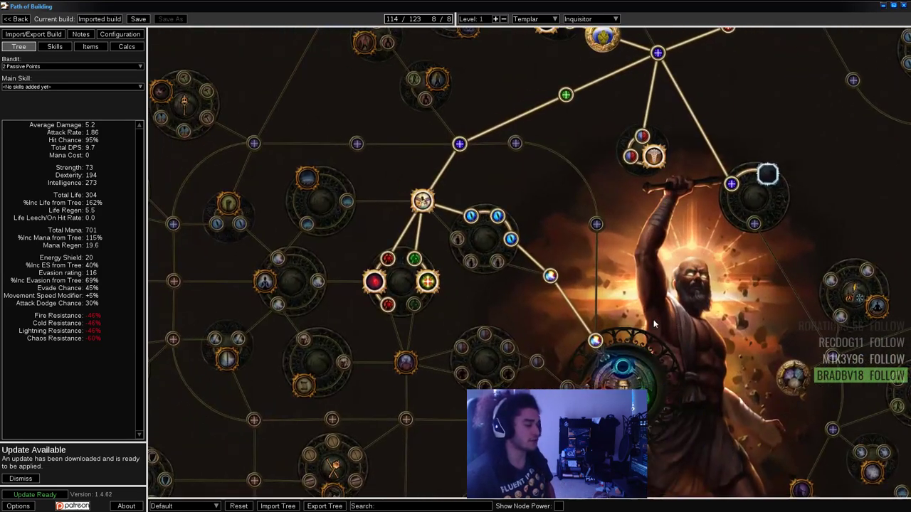
left_click_drag(654, 324, 636, 304)
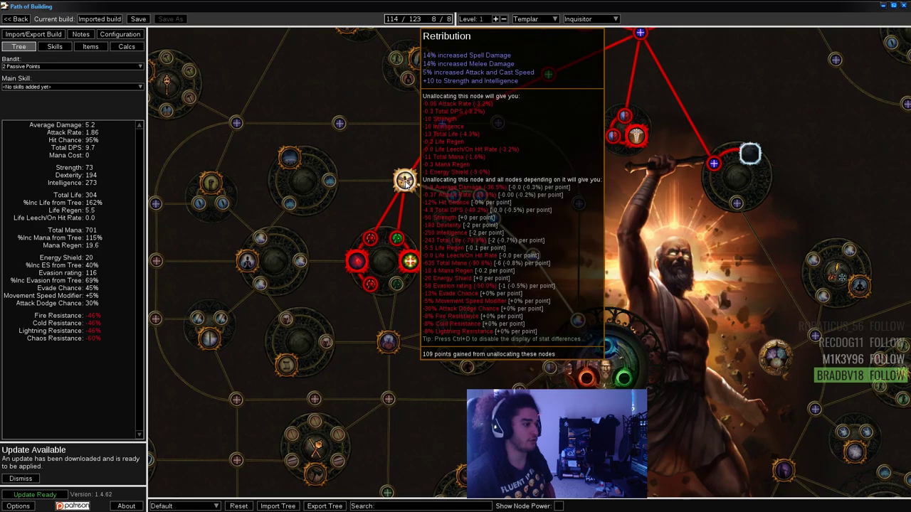
left_click_drag(368, 203, 355, 227)
left_click_drag(357, 347, 651, 299)
scroll(635, 273, "up", 1)
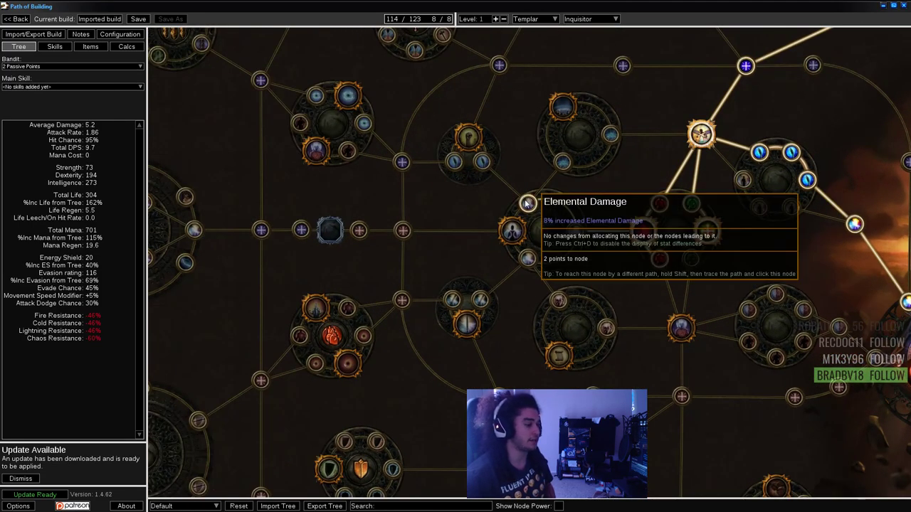
left_click_drag(467, 137, 506, 85)
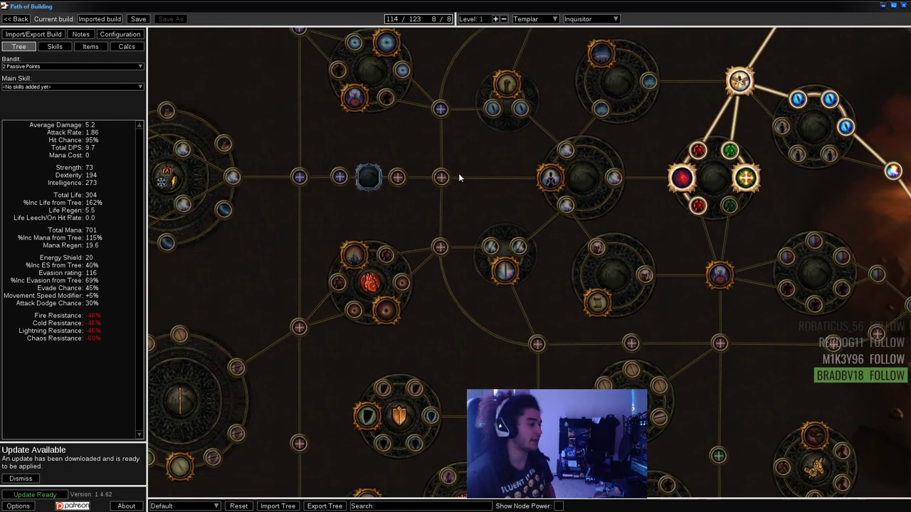
scroll(399, 251, "down", 3)
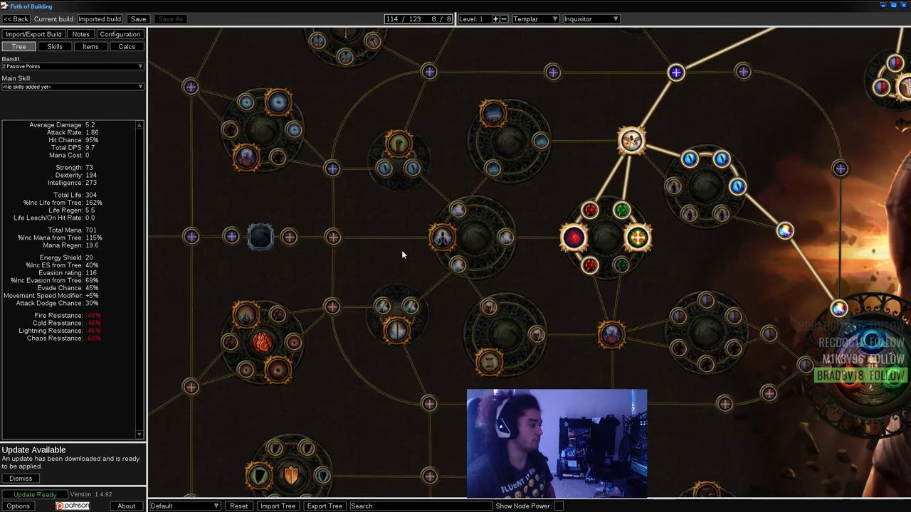
Examine the Mana Regeneration and Life cluster and the jewel socket above the Templar start
scroll(709, 136, "up", 5)
left_click_drag(355, 318, 190, 327)
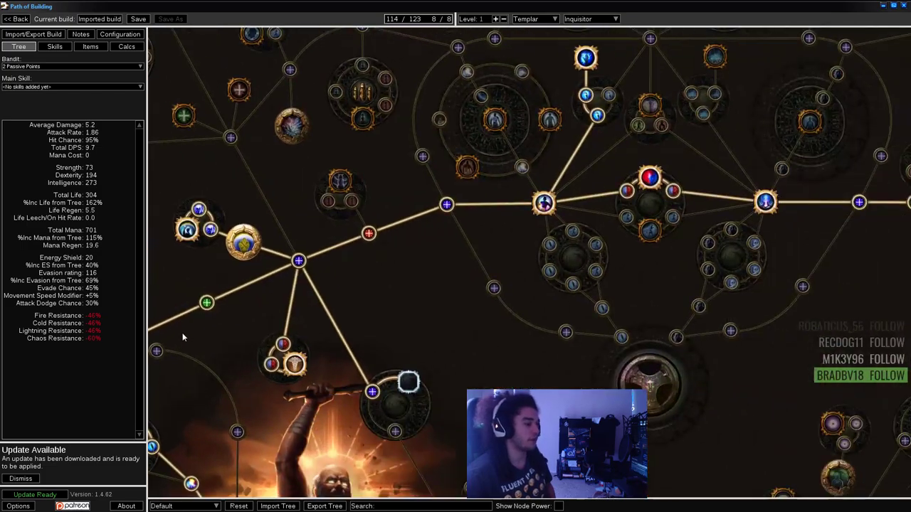
left_click_drag(321, 287, 388, 227)
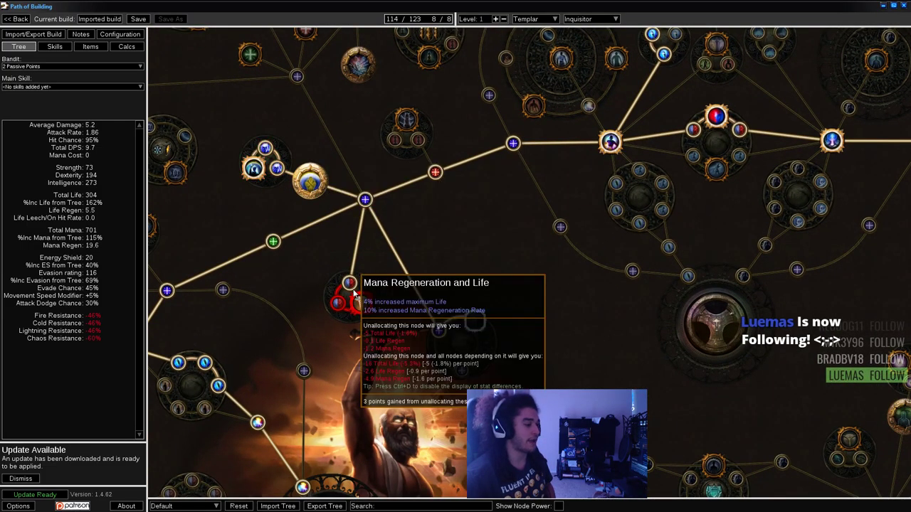
scroll(360, 306, "down", 5)
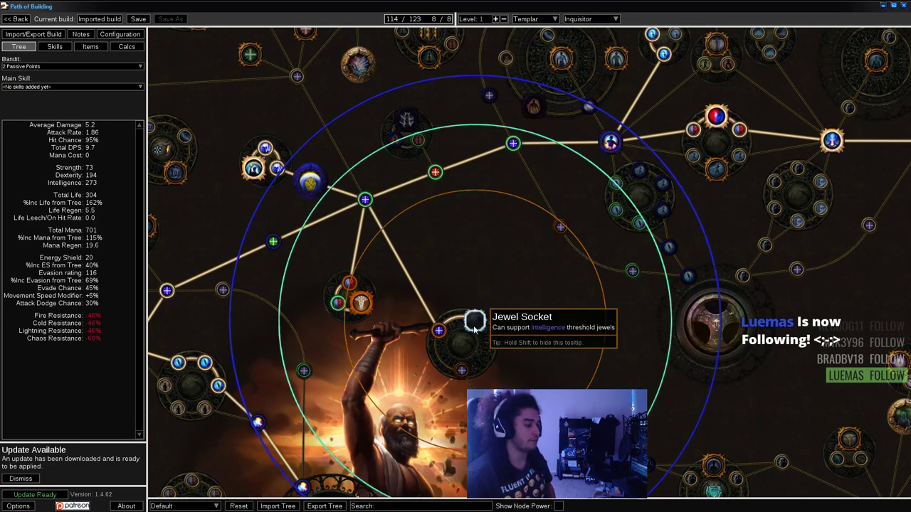
scroll(463, 286, "up", 5)
left_click_drag(316, 356, 314, 356)
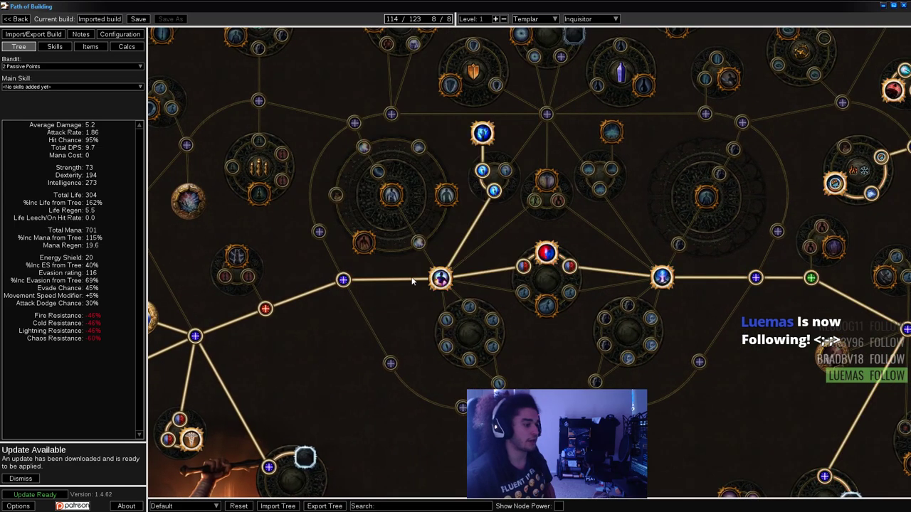
Examine the Annihilation node and its spell critical strike cluster near the Witch area
mouse_move(435, 277)
left_click_drag(441, 278, 375, 330)
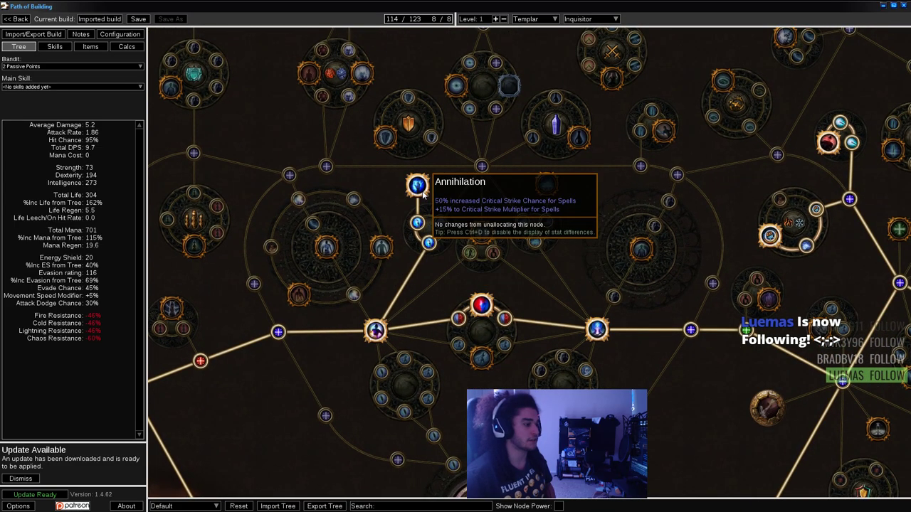
left_click_drag(422, 199, 411, 304)
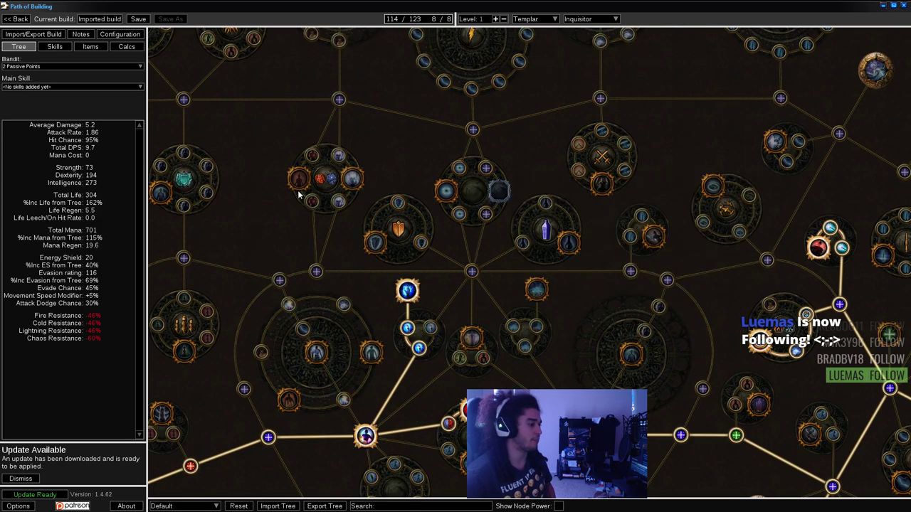
Follow the allocated path east of the Witch area and examine the jewel socket branching off it
left_click_drag(564, 361, 505, 191)
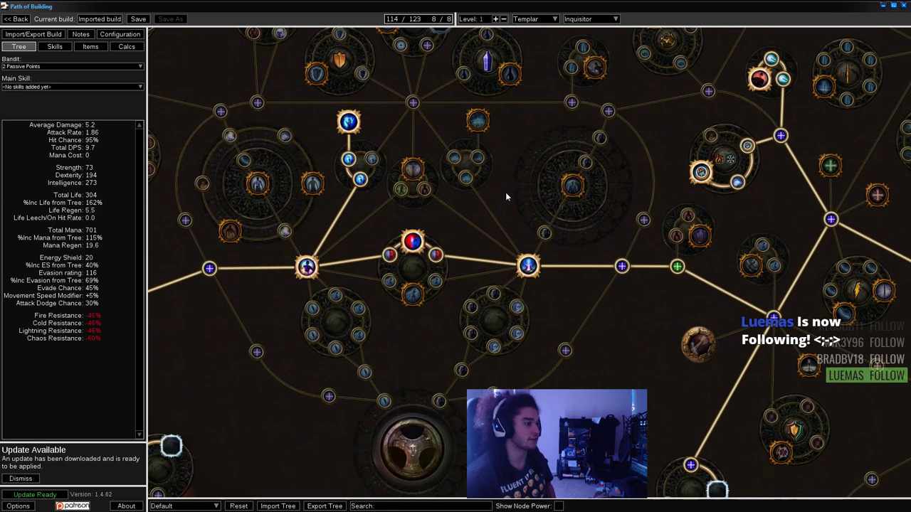
left_click_drag(461, 224, 228, 204)
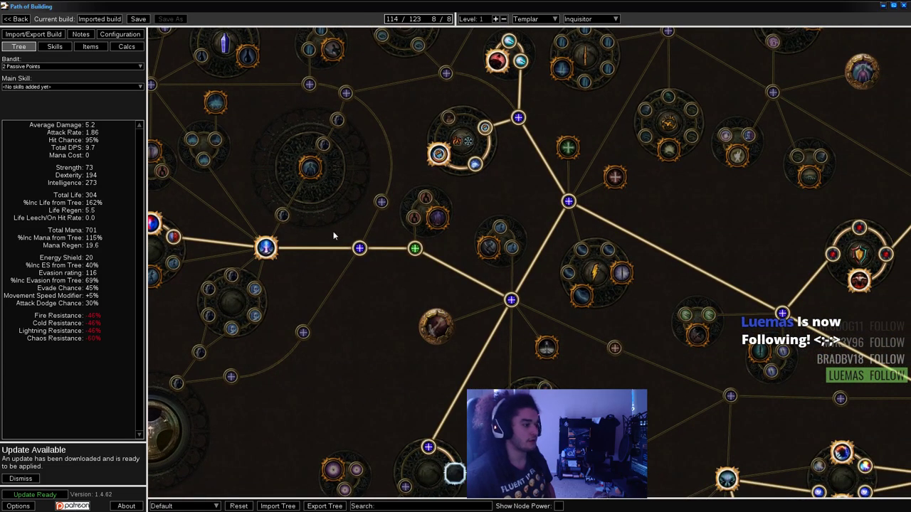
left_click_drag(481, 467, 393, 340)
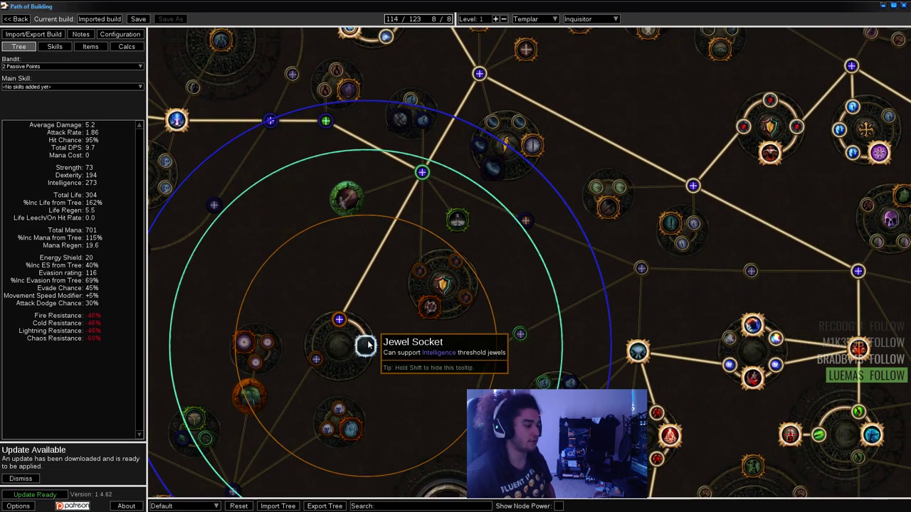
Examine the allocated elemental cluster east of the Witch area and trace its path back to the jewel socket
left_click_drag(359, 267, 306, 470)
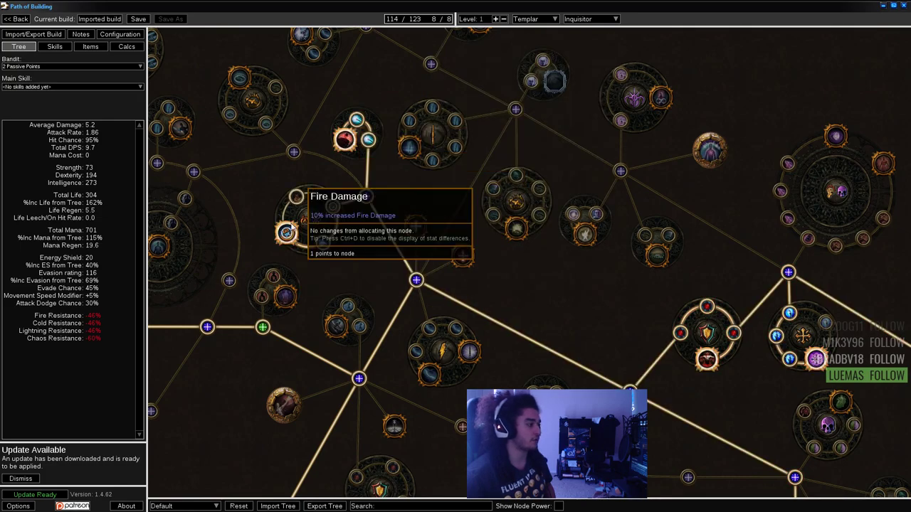
left_click_drag(380, 282, 507, 202)
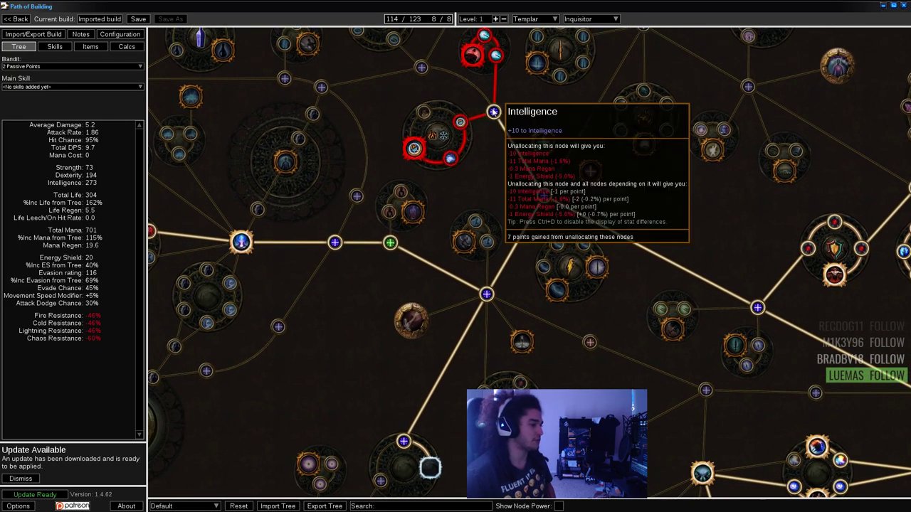
mouse_move(690, 435)
left_mouse_down()
mouse_move(699, 316)
mouse_move(680, 433)
left_mouse_up()
left_click_drag(480, 181, 358, 208)
left_click_drag(287, 388, 479, 257)
mouse_move(498, 371)
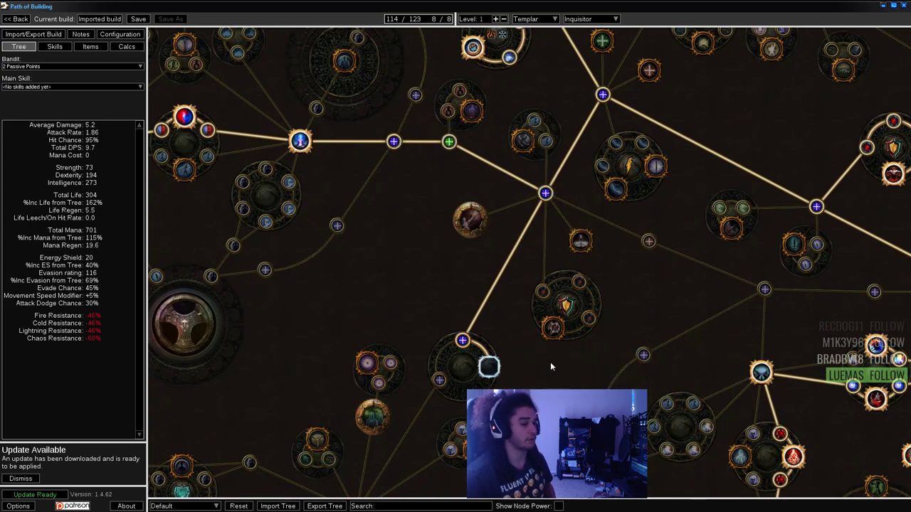
left_click_drag(613, 333, 365, 337)
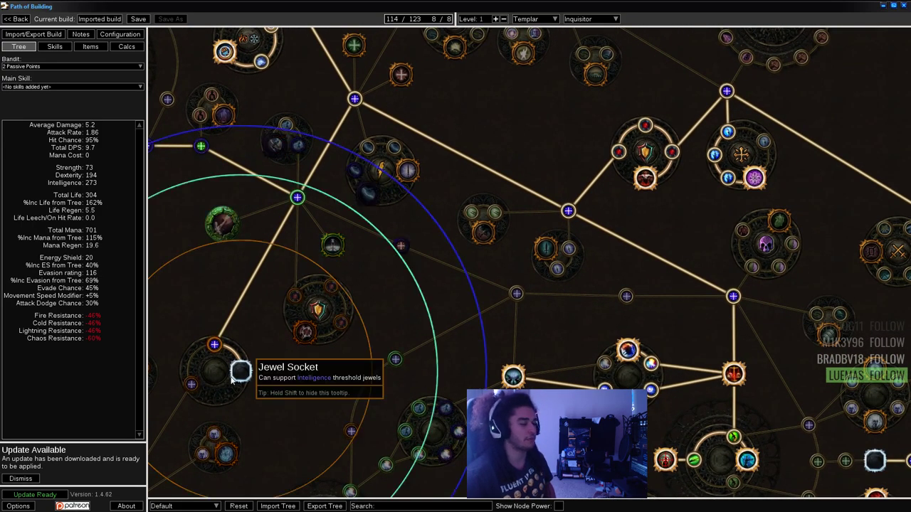
Examine the Sniper, Elemental Focus and Blood Siphon nodes in the allocated clusters near the Shadow area
left_click_drag(513, 184, 296, 140)
left_click_drag(524, 270, 540, 124)
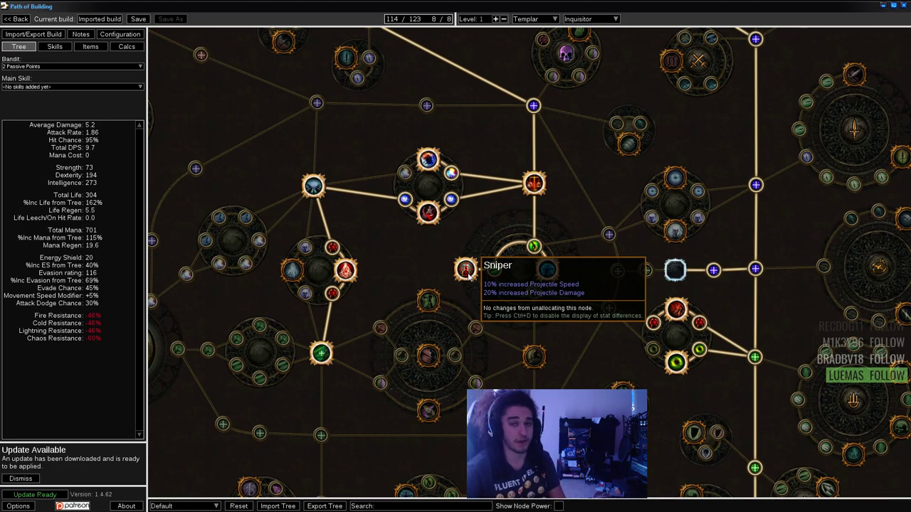
left_click_drag(430, 260, 435, 258)
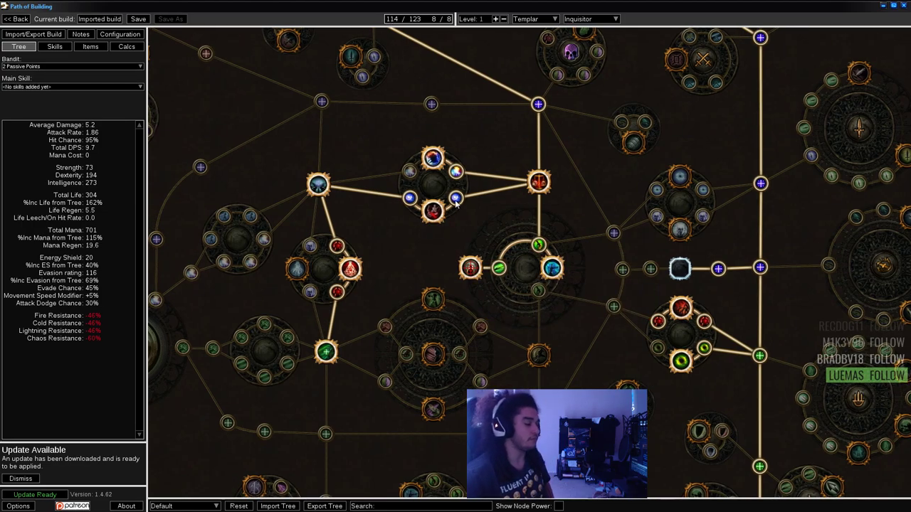
mouse_move(433, 212)
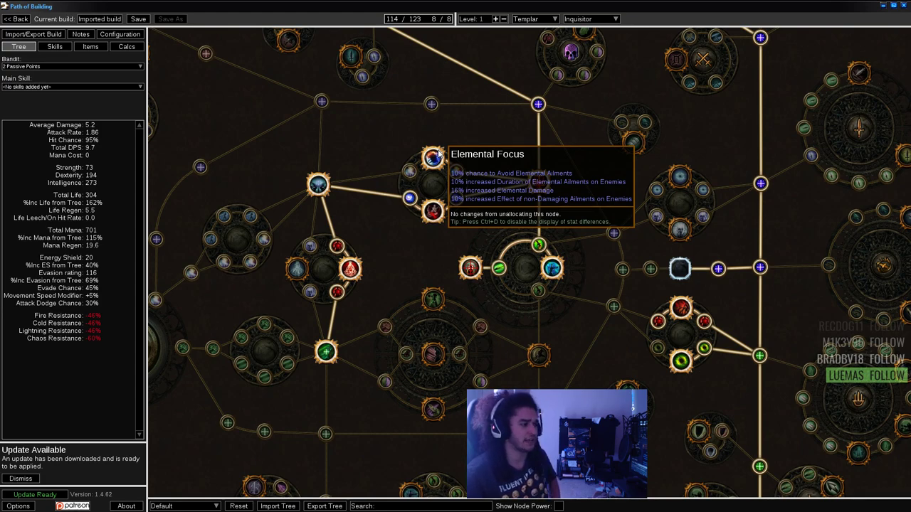
left_click_drag(390, 266, 453, 236)
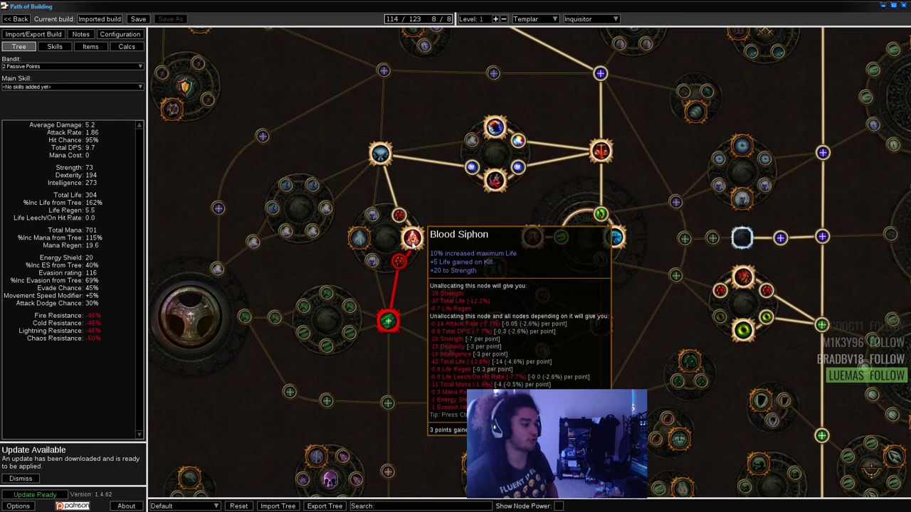
Review the allocated path along the tree's eastern edge, including the jewel socket and the cluster below it
left_click_drag(426, 264, 251, 278)
left_click_drag(462, 209, 406, 342)
scroll(421, 273, "down", 1)
left_click_drag(389, 227, 392, 343)
left_click_drag(437, 244, 340, 33)
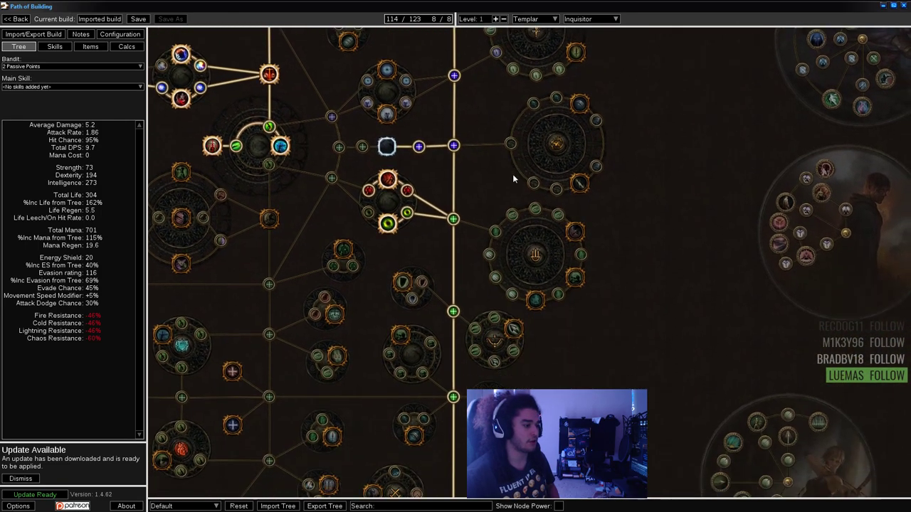
Follow the allocated path south along the tree's eastern edge and examine the Acrobatics keystone
left_click_drag(411, 315, 396, 183)
left_click_drag(448, 272, 498, 111)
scroll(441, 136, "down", 1)
scroll(454, 171, "down", 1)
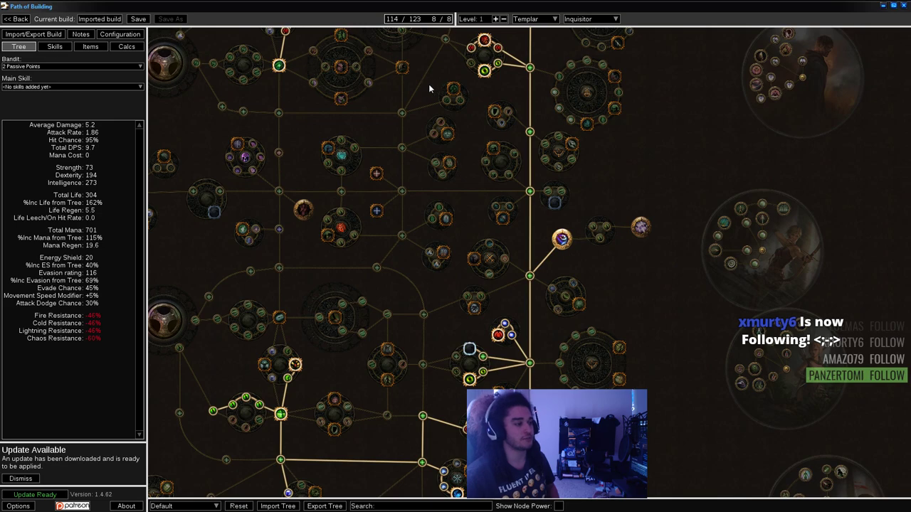
left_click_drag(428, 84, 448, 145)
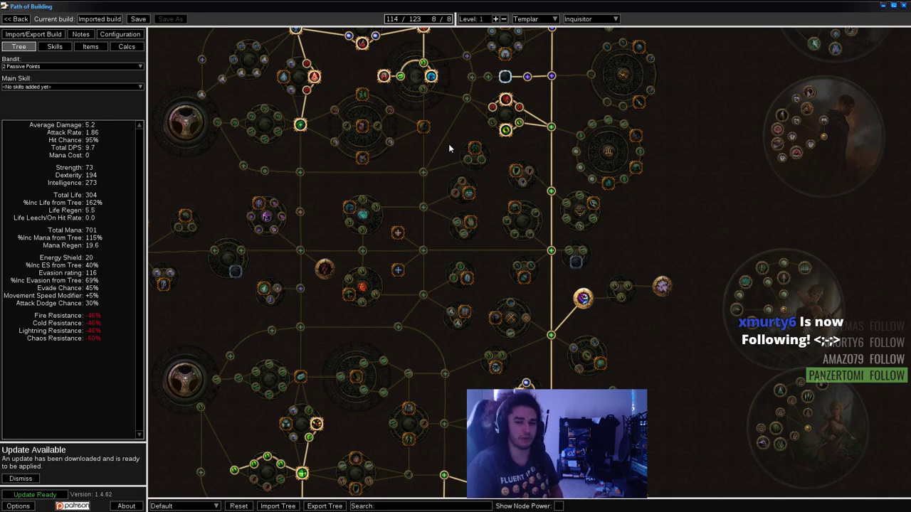
left_click_drag(492, 293, 410, 208)
scroll(498, 256, "up", 2)
mouse_move(495, 194)
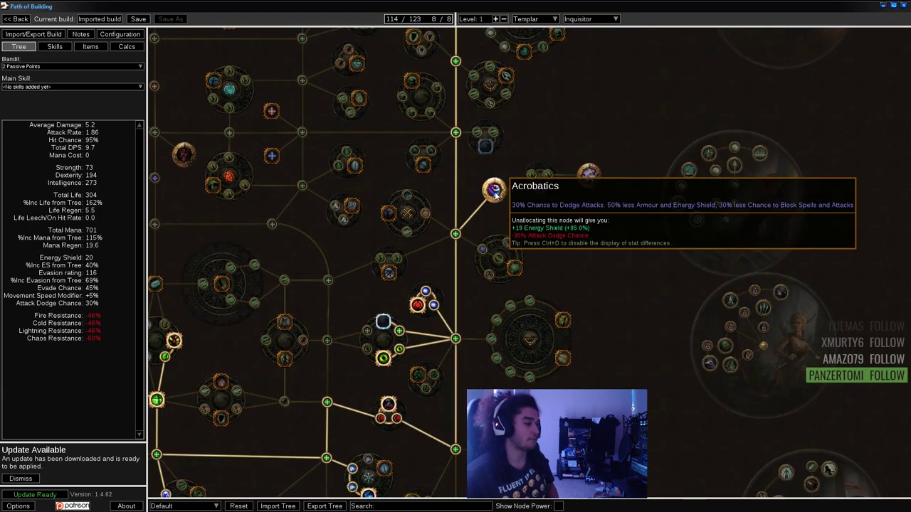
scroll(496, 195, "up", 1)
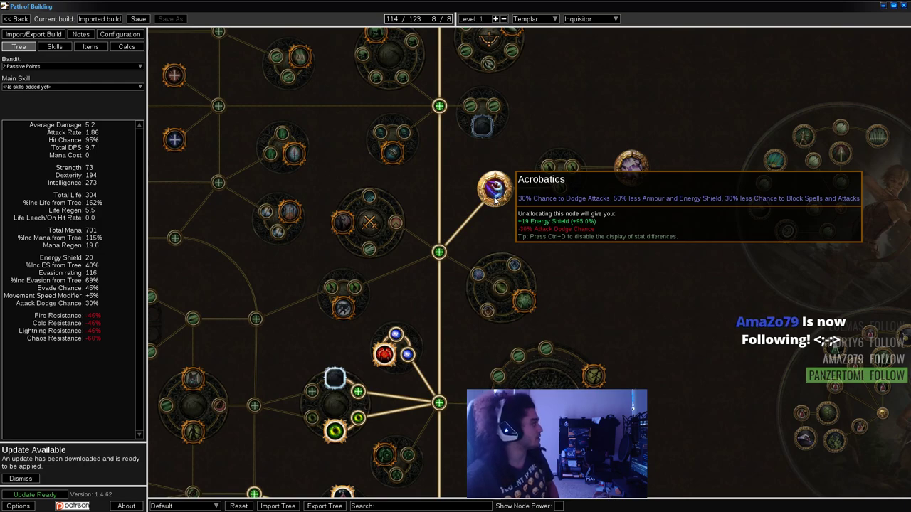
Switch to the wiki page for The Perfect Form, highlight its Phase Acrobatics modifier, and return to the passive tree
key("alt+Tab")
scroll(382, 215, "down", 3)
scroll(369, 292, "up", 1)
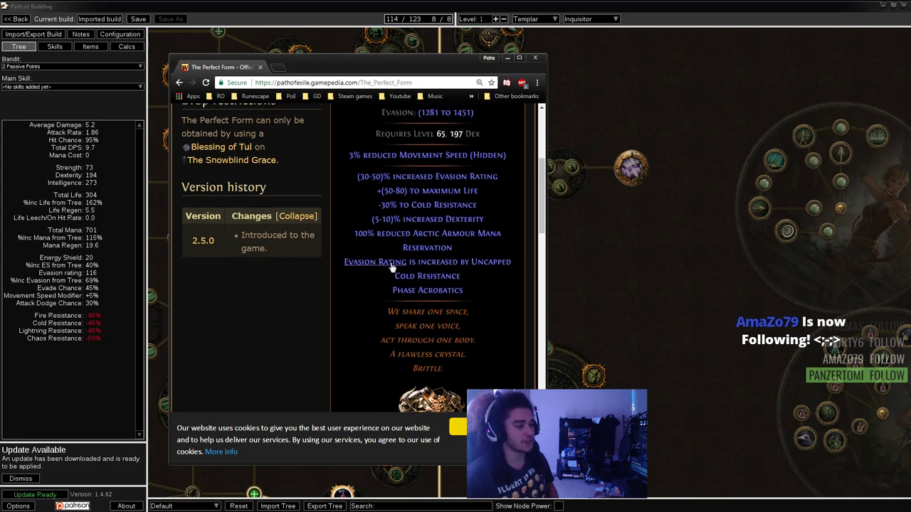
left_click_drag(388, 291, 483, 292)
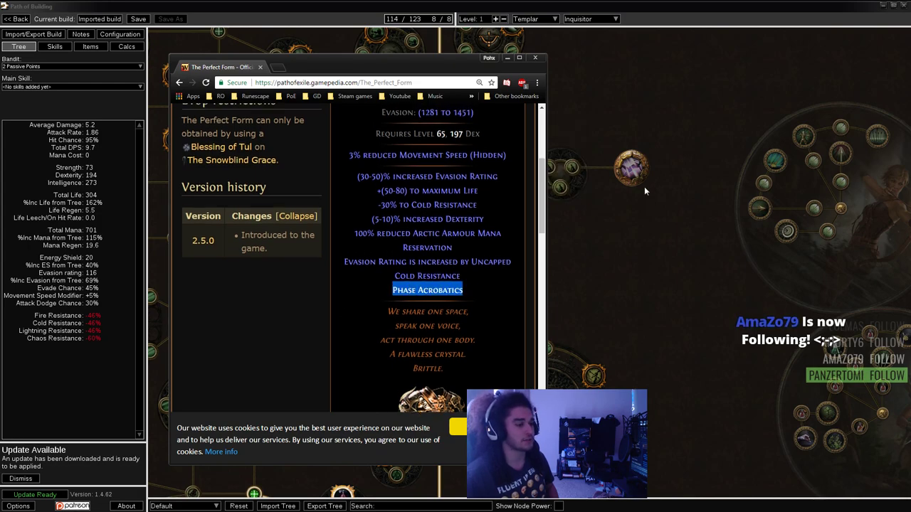
left_click(605, 197)
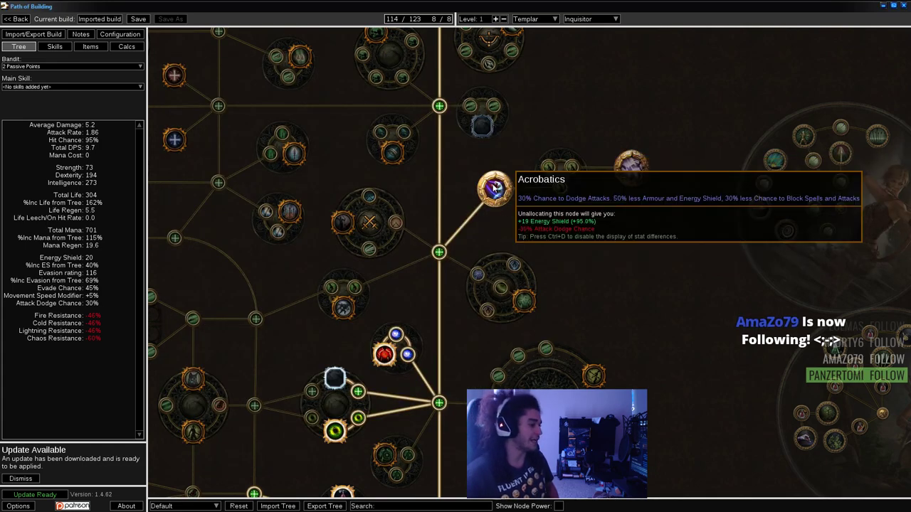
Survey the passive tree around the Acrobatics keystone and the unallocated clusters between the Shadow and Ranger areas
left_click_drag(563, 231, 595, 257)
scroll(590, 270, "down", 1)
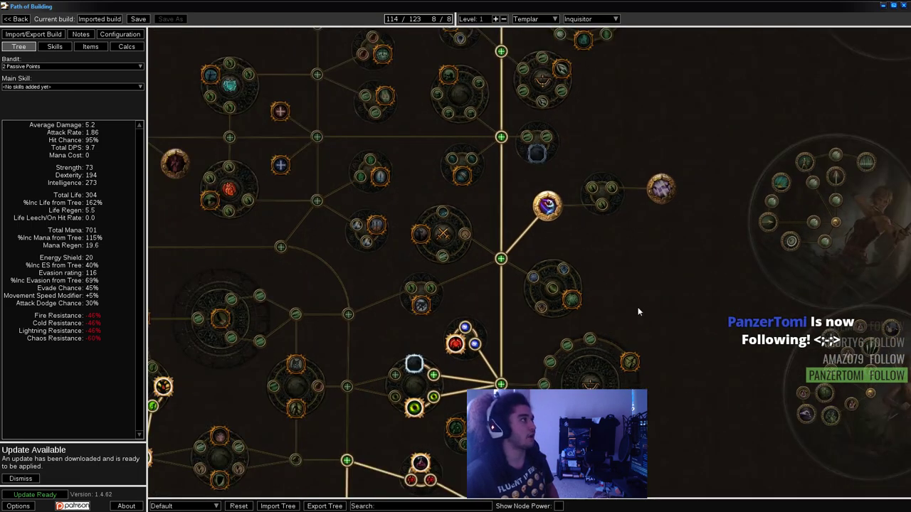
scroll(622, 251, "down", 3)
left_click_drag(584, 213, 557, 234)
scroll(522, 201, "up", 3)
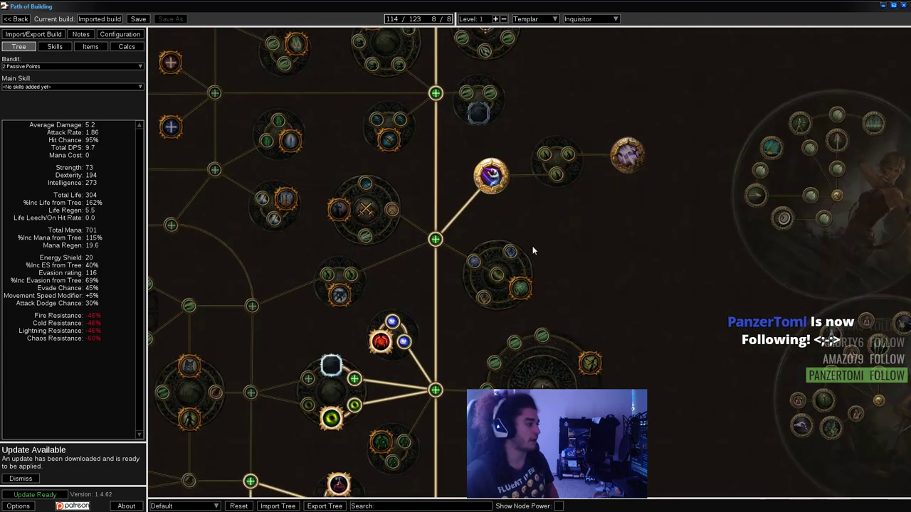
scroll(456, 261, "down", 2)
left_click_drag(339, 233, 607, 349)
scroll(433, 335, "up", 2)
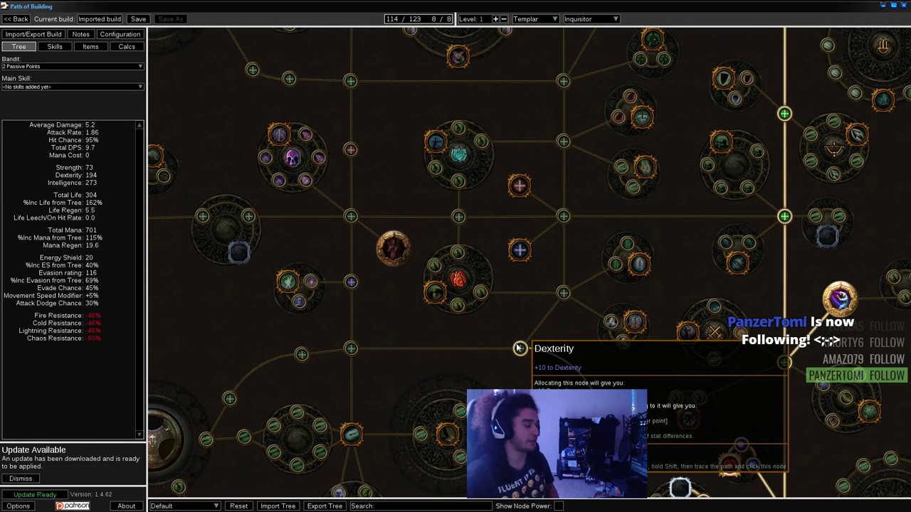
scroll(520, 348, "down", 3)
left_click_drag(574, 184, 539, 171)
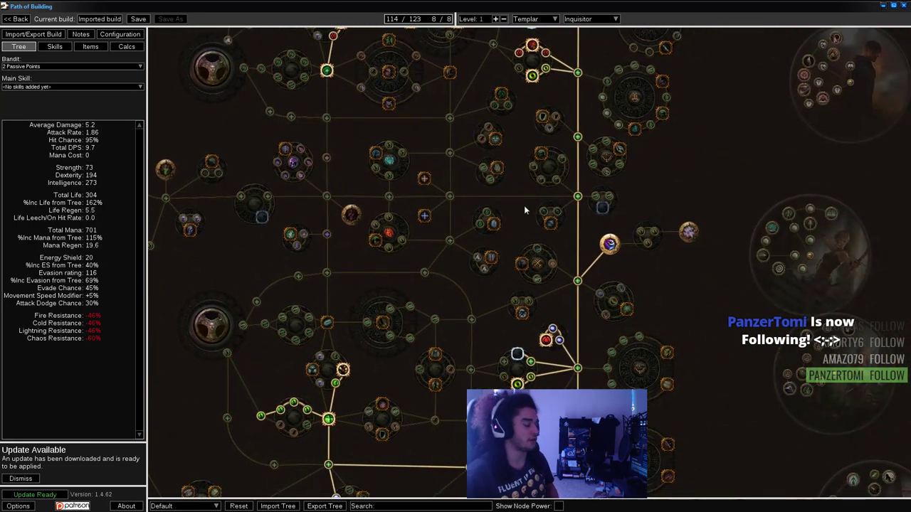
left_click_drag(468, 333, 345, 292)
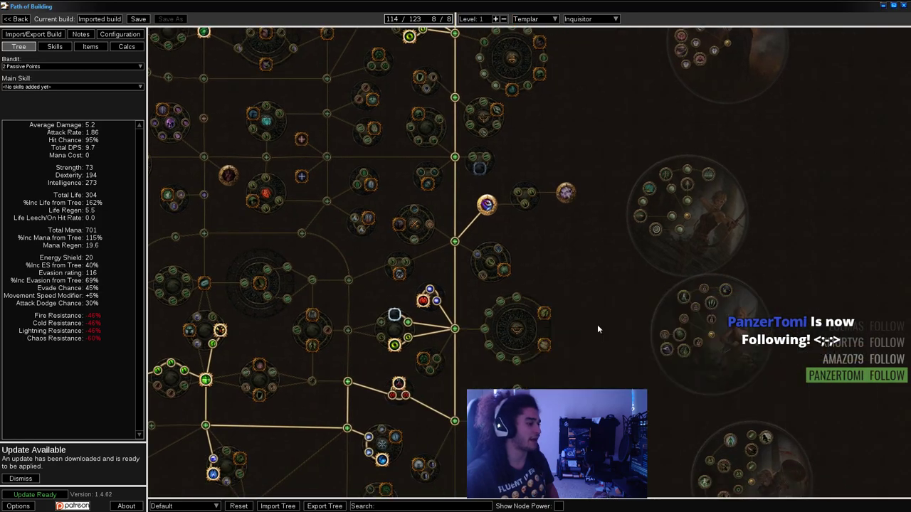
Follow the allocated path south of Acrobatics and examine the Flash Freeze node in the cold damage cluster
left_click_drag(676, 340, 577, 128)
left_click_drag(527, 6, 420, 1)
left_click_drag(630, 145, 850, 238)
scroll(498, 240, "up", 2)
scroll(570, 263, "up", 2)
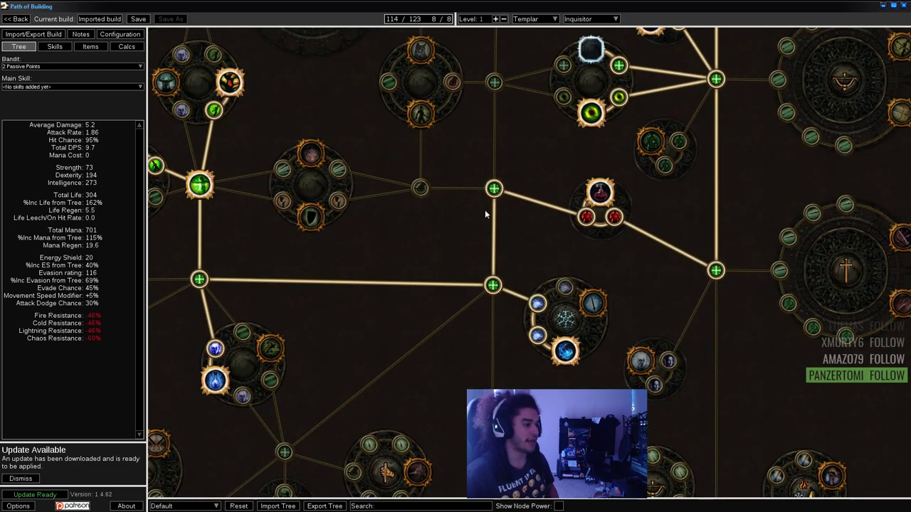
left_click_drag(498, 211, 446, 148)
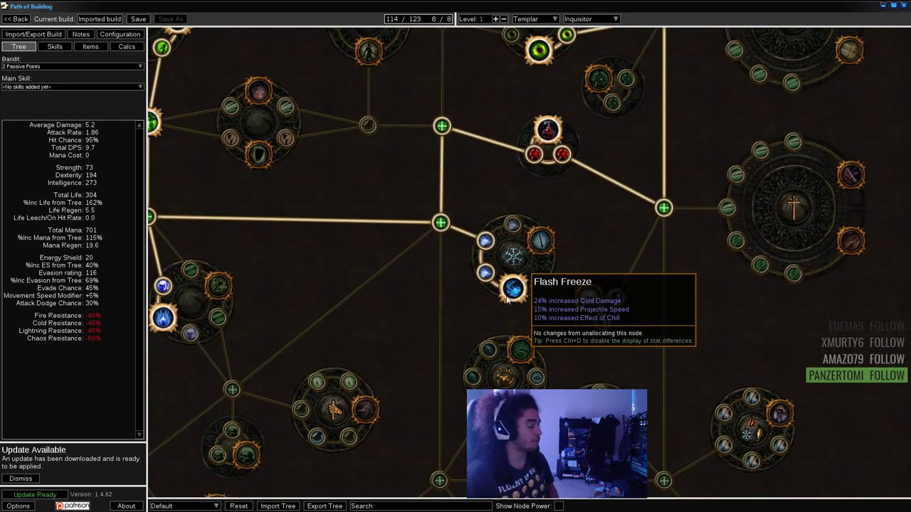
scroll(507, 299, "up", 1)
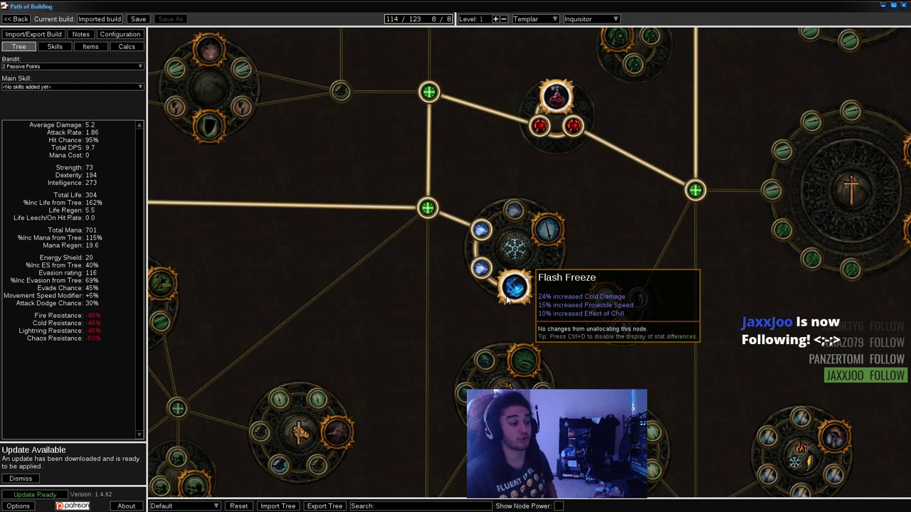
Examine the Druidic Rite node and its mana cluster west of Flash Freeze
scroll(507, 299, "down", 3)
scroll(500, 241, "up", 4)
left_click_drag(500, 240, 501, 221)
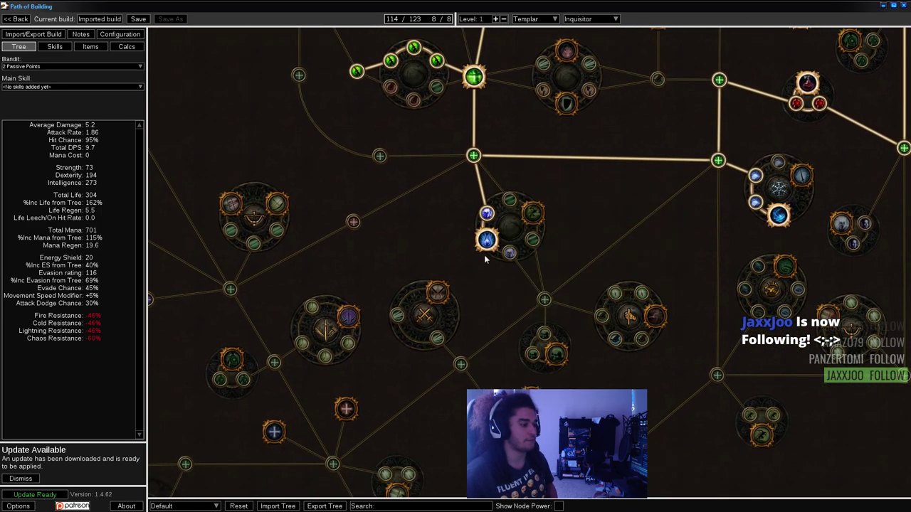
mouse_move(486, 242)
scroll(486, 242, "up", 2)
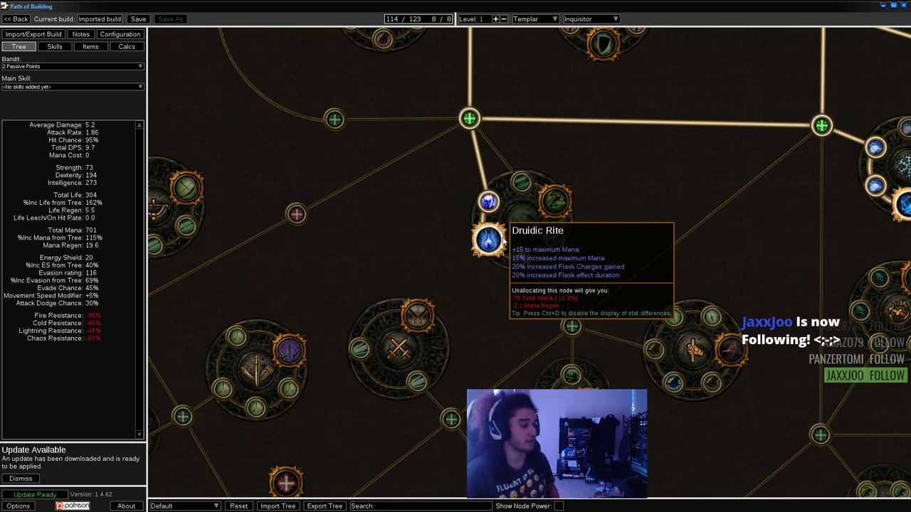
scroll(497, 243, "down", 2)
Examine the clusters near the Ranger start, including the Stun Avoidance and Movement Speed node and Ballistic Mastery
left_click_drag(395, 235, 372, 508)
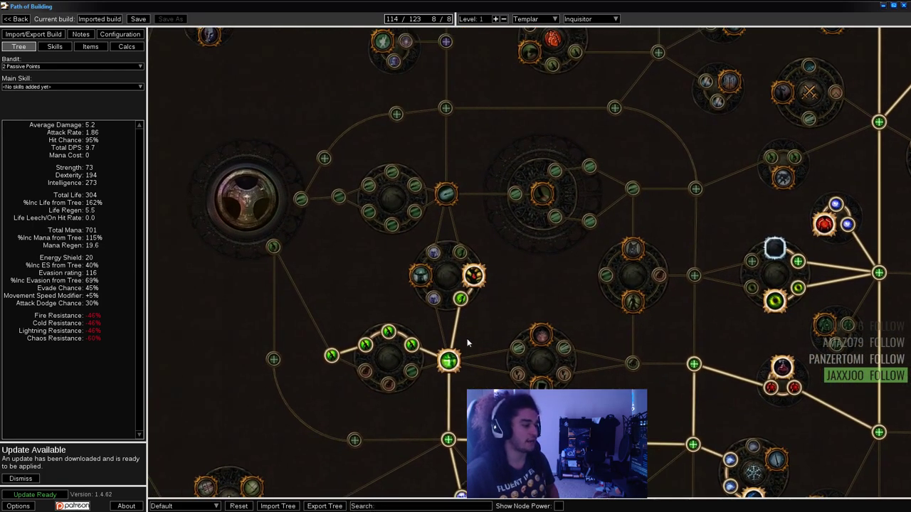
mouse_move(448, 361)
scroll(448, 361, "up", 2)
left_click_drag(530, 332, 448, 375)
mouse_move(439, 273)
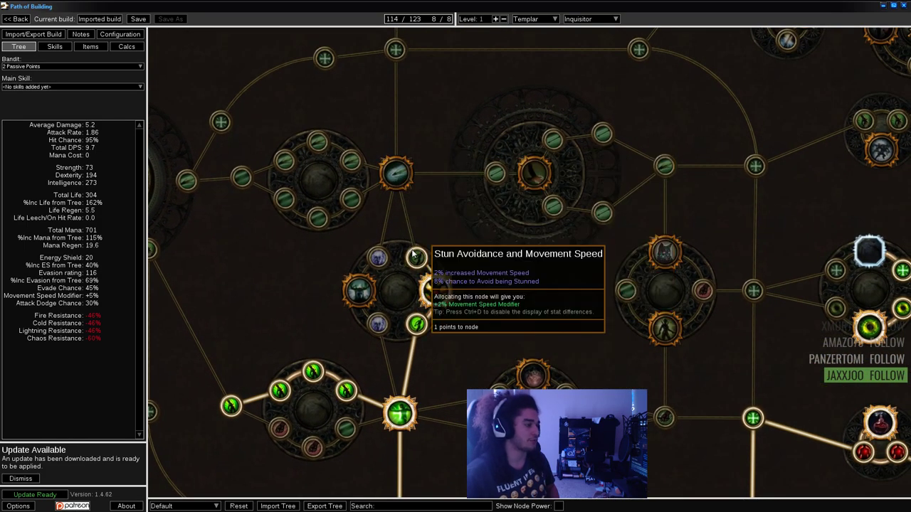
mouse_move(404, 183)
scroll(404, 183, "down", 2)
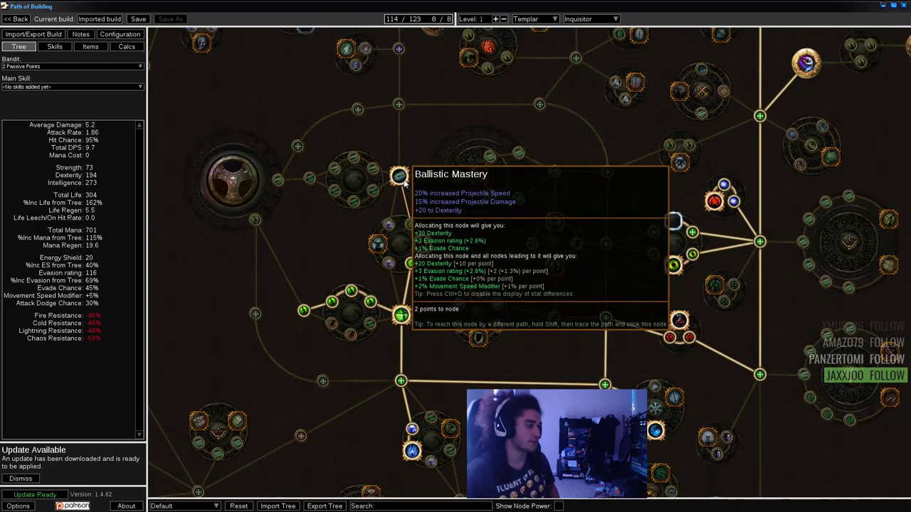
scroll(405, 184, "up", 1)
scroll(404, 184, "down", 2)
Review the overall allocated route from the Ranger area back to the Templar start
left_click_drag(495, 288, 458, 359)
mouse_move(498, 380)
scroll(488, 319, "down", 2)
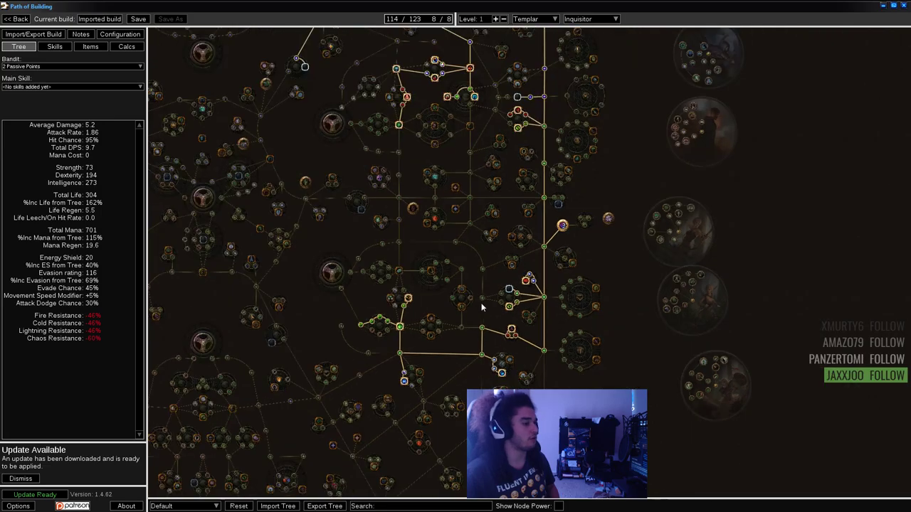
left_click_drag(474, 288, 666, 390)
left_click_drag(542, 257, 610, 332)
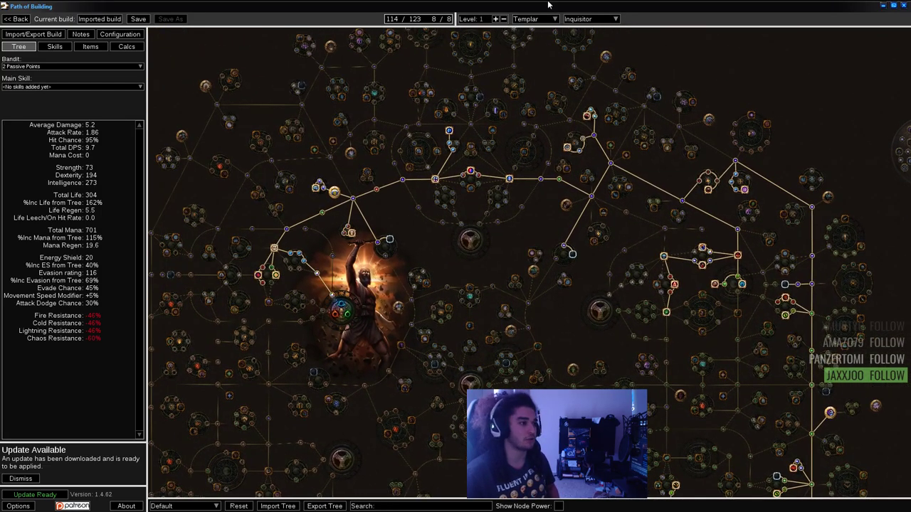
Minimize Path of Building, switch to the WordPad build notes, and highlight Freezing Pulse in the links list
left_click_drag(548, 5, 508, 84)
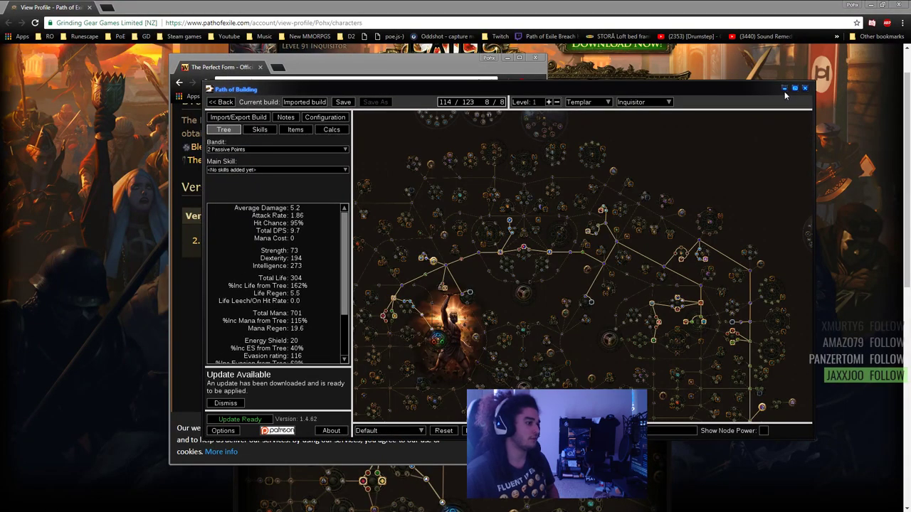
left_click(784, 88)
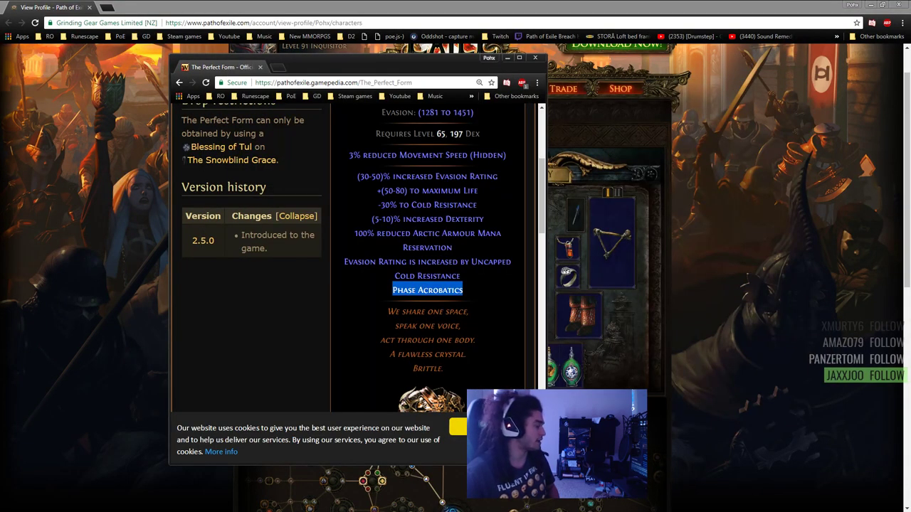
key("alt+Tab")
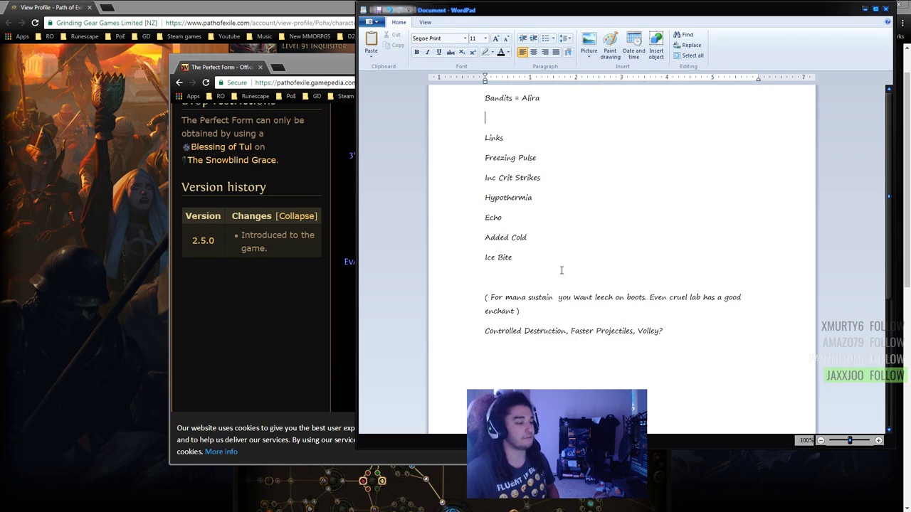
left_click_drag(536, 256, 457, 147)
left_click(577, 202)
left_click_drag(536, 158, 464, 152)
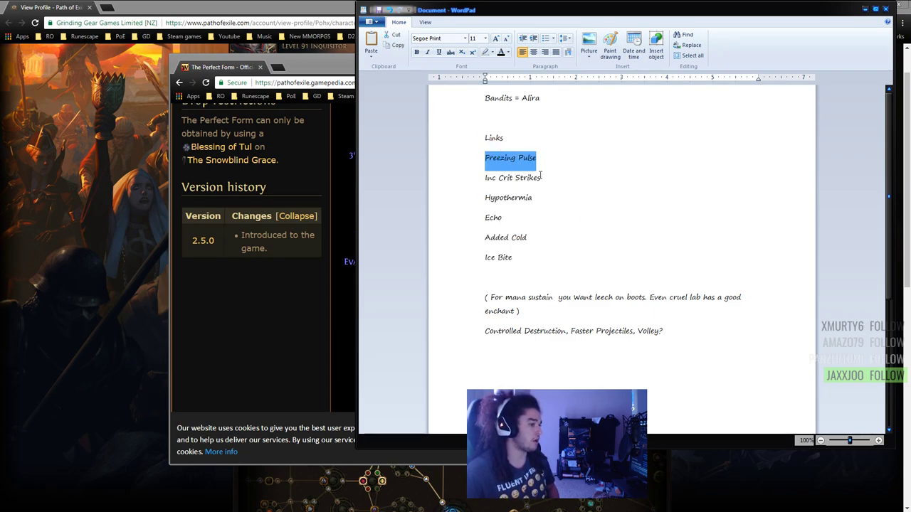
Highlight the Freezing Pulse support links in the build notes, from Inc Crit Strikes through Ice Bite
left_click_drag(542, 176, 460, 169)
left_click_drag(551, 199, 449, 146)
left_click_drag(527, 239, 469, 156)
left_click_drag(512, 259, 479, 165)
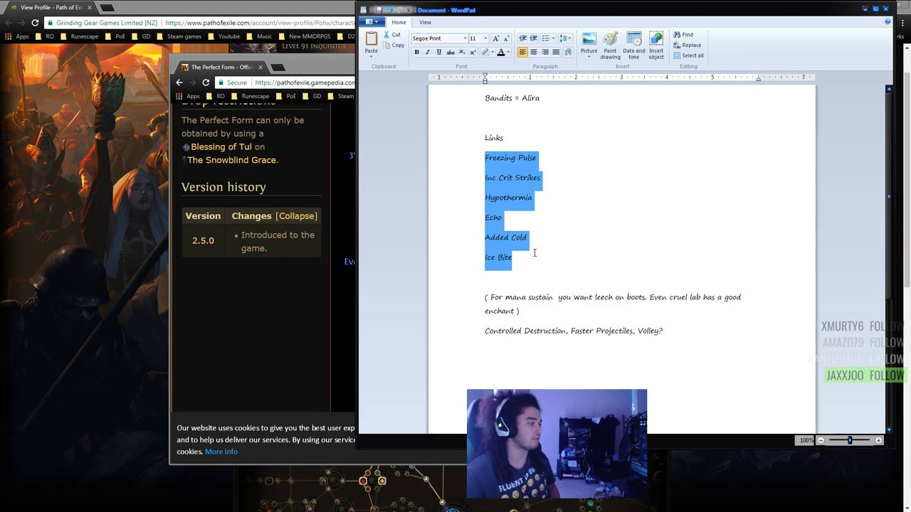
left_click(535, 252)
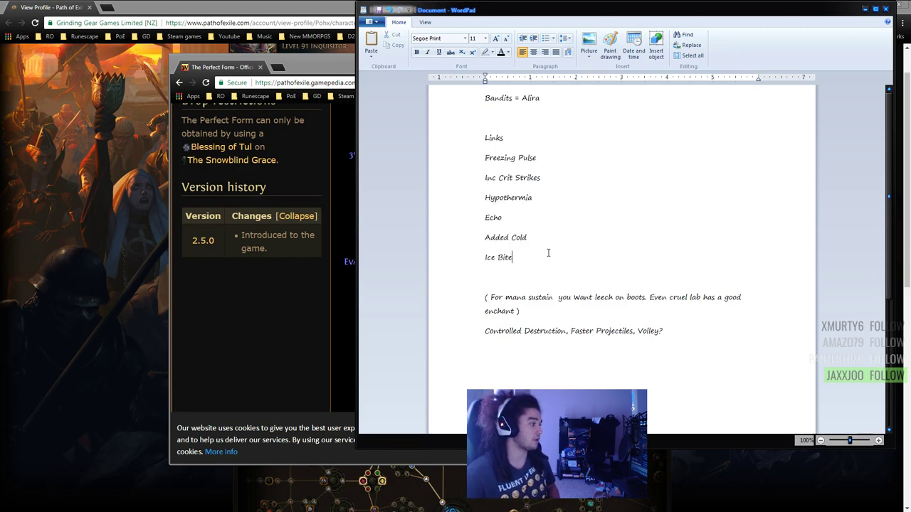
left_click_drag(536, 249, 460, 253)
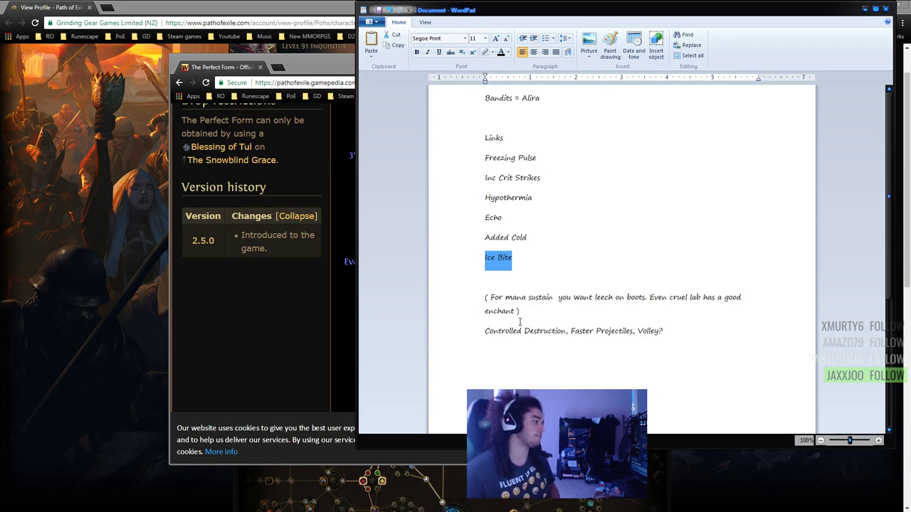
Review the mana sustain note and the alternative supports line below the links, highlighting Volley
scroll(520, 321, "down", 1)
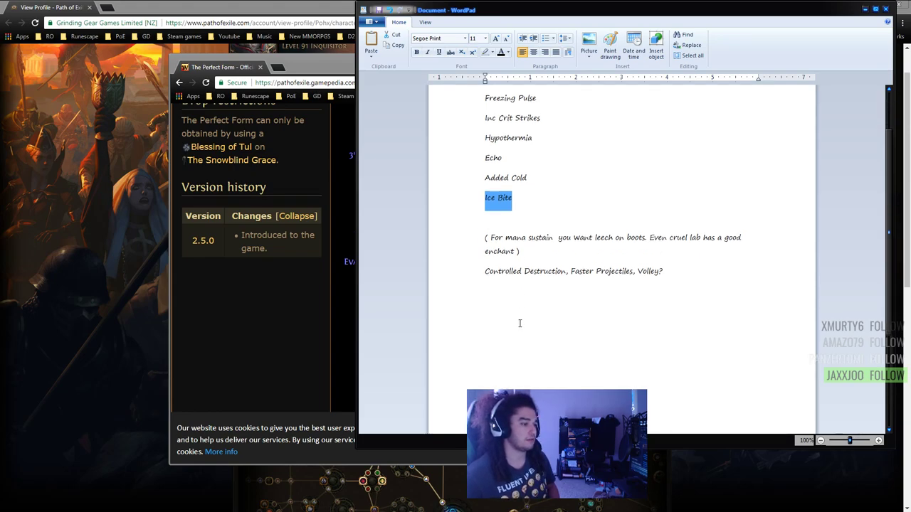
scroll(562, 270, "up", 1)
scroll(539, 296, "down", 1)
left_click_drag(485, 251, 680, 293)
left_click(646, 288)
left_click(680, 293)
left_click_drag(638, 271, 663, 271)
left_click(662, 287)
double_click(649, 270)
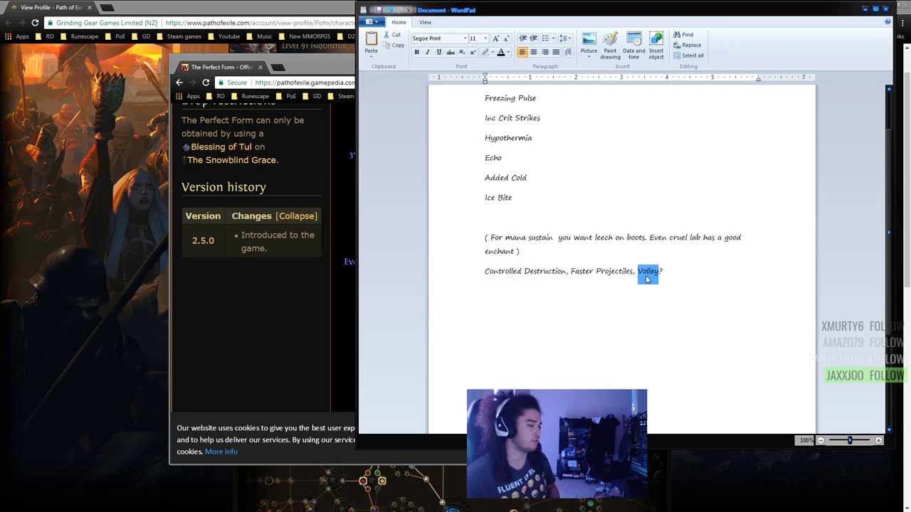
left_click(647, 287)
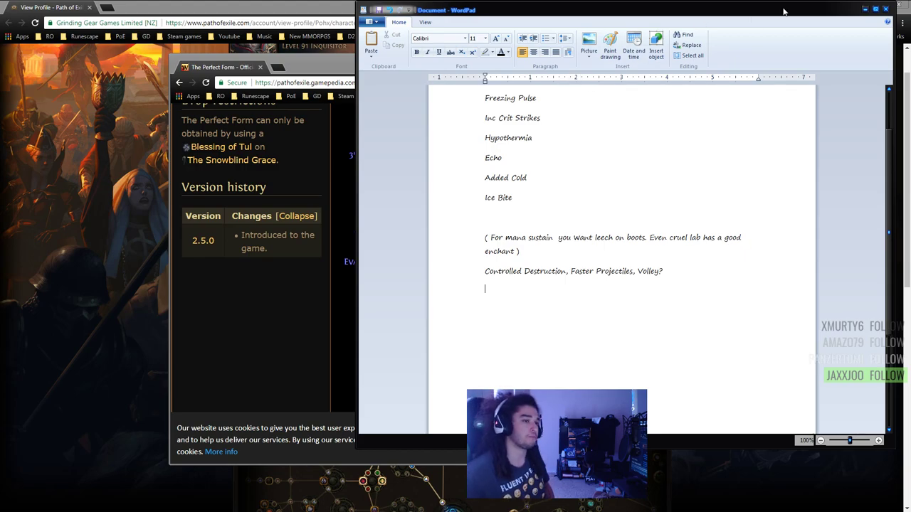
Put away the WordPad notes and the character profile windows and bring up the browser window with the Karui Ward wiki page
left_click(865, 10)
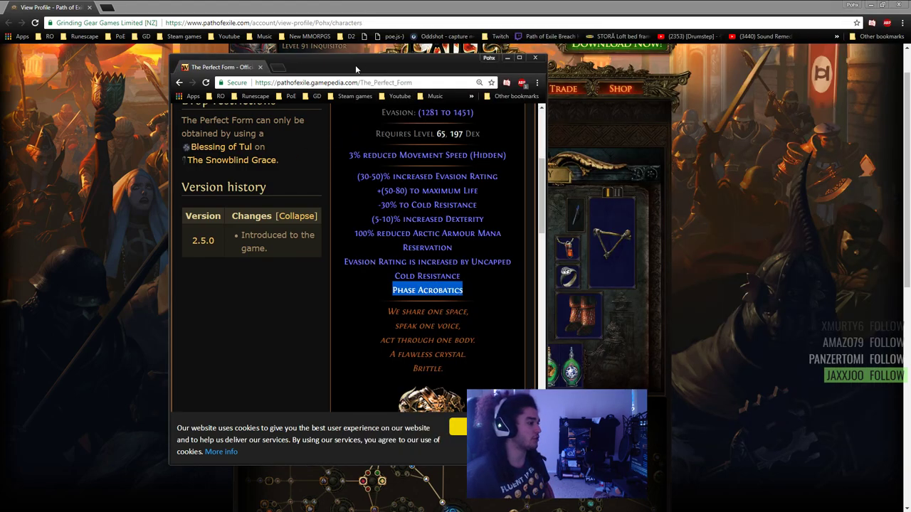
left_click_drag(232, 69, 0, 102)
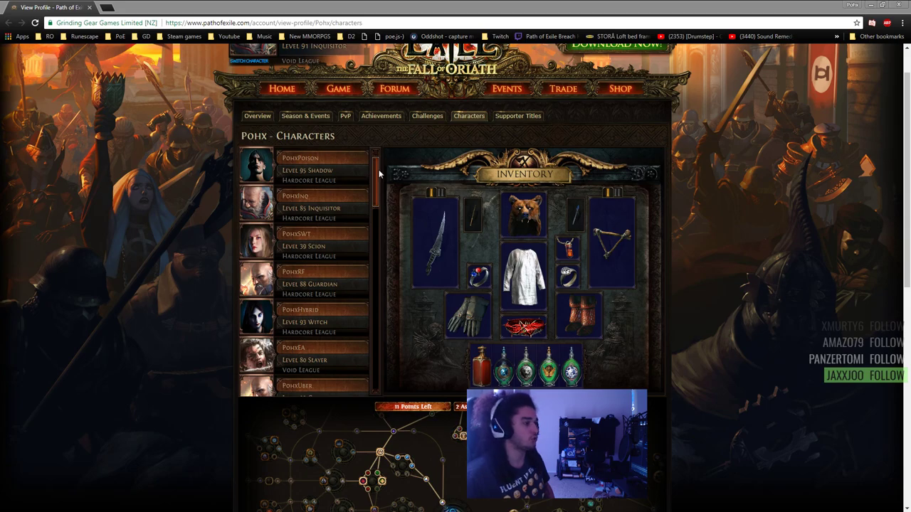
key("super+Down")
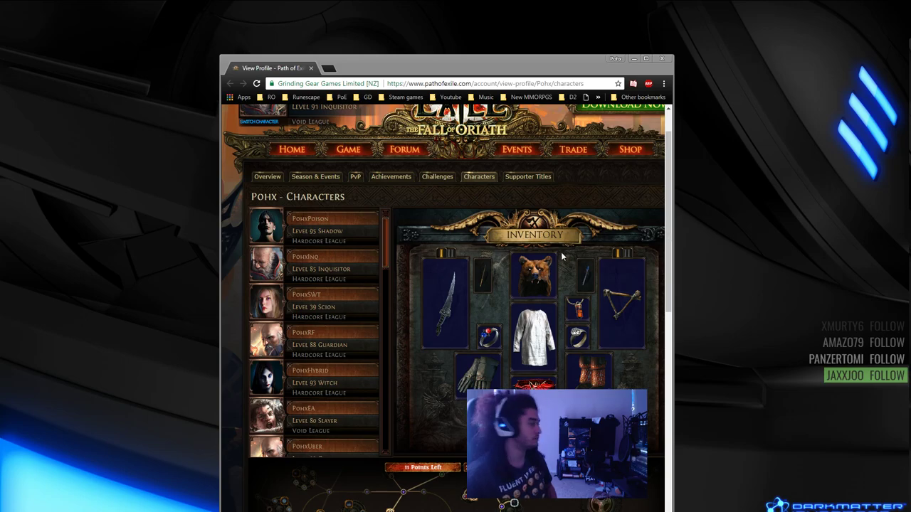
left_click_drag(0, 370, 715, 0)
Examine the Karui Ward amulet's modifiers and highlight its level requirement
scroll(533, 261, "down", 2)
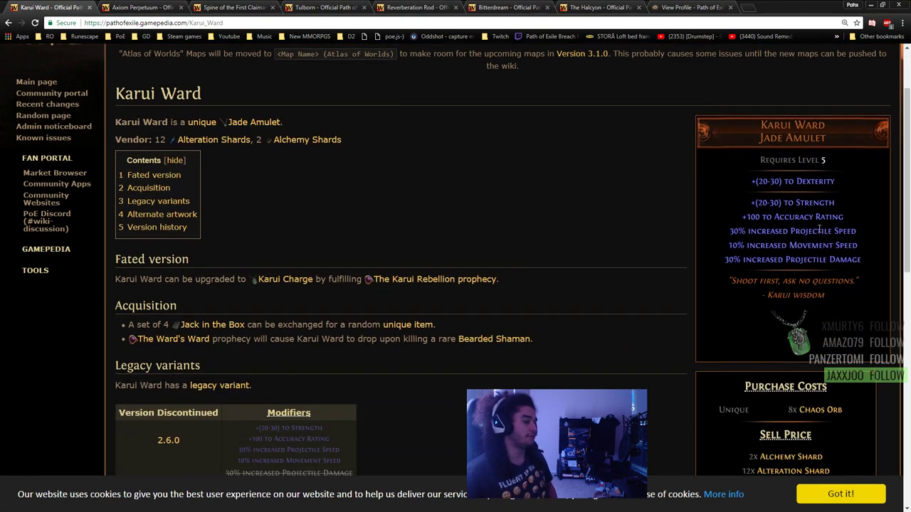
scroll(812, 266, "down", 1)
scroll(783, 246, "up", 1)
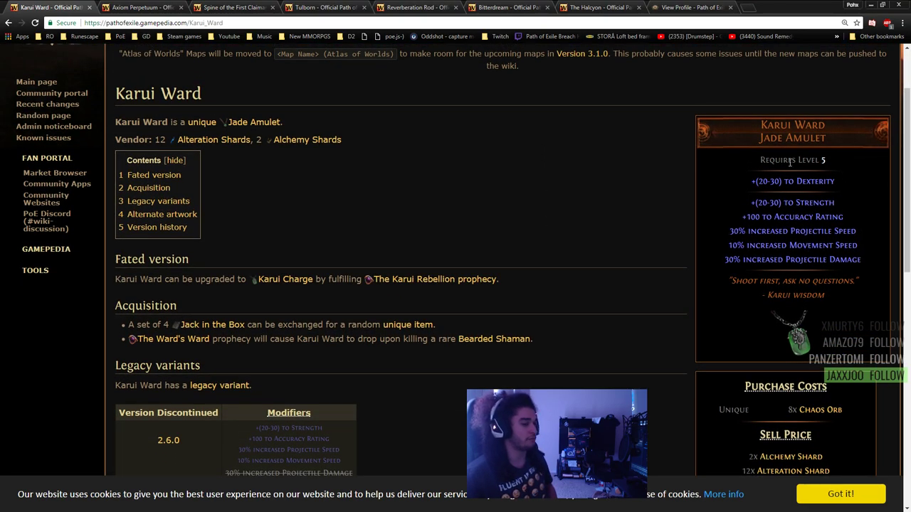
left_click_drag(760, 160, 831, 170)
scroll(806, 213, "down", 1)
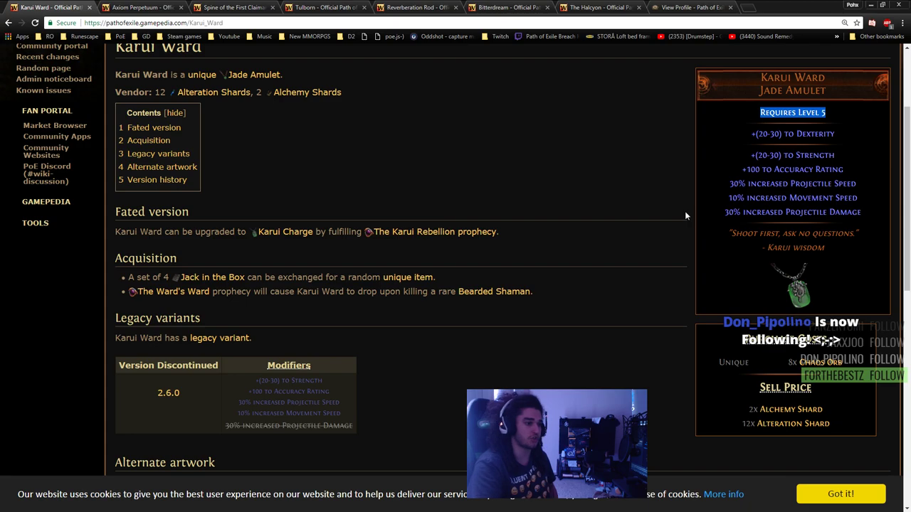
scroll(679, 185, "up", 1)
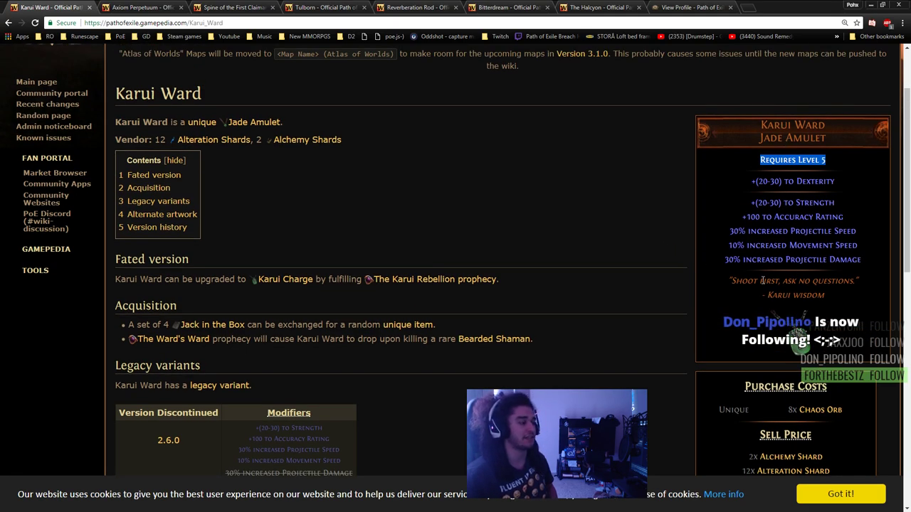
Open the Axiom Perpetuum page and highlight its cast speed, spell critical strike chance and added elemental damage modifiers
key("ctrl+Tab")
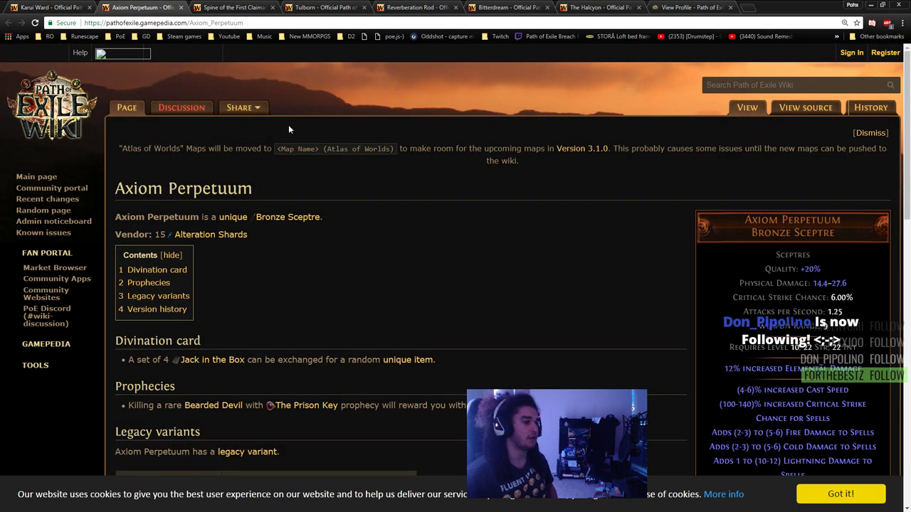
scroll(663, 189, "down", 2)
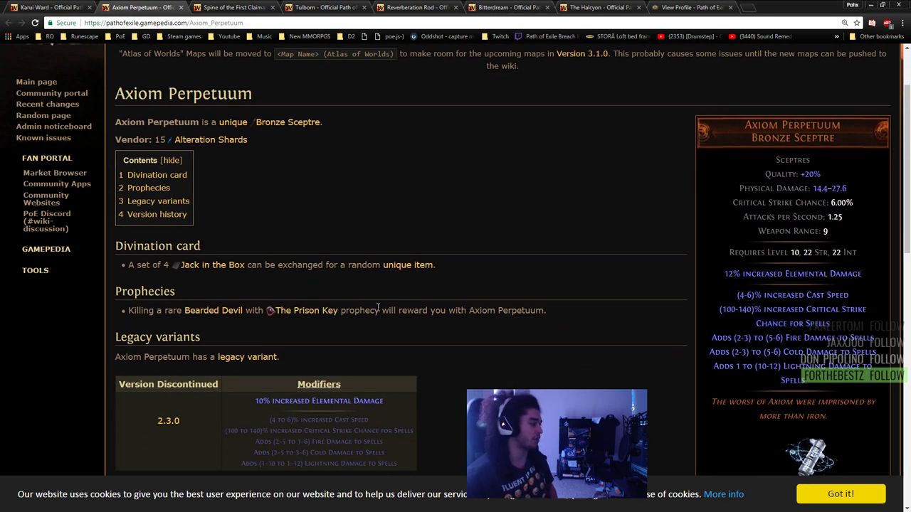
scroll(579, 259, "down", 1)
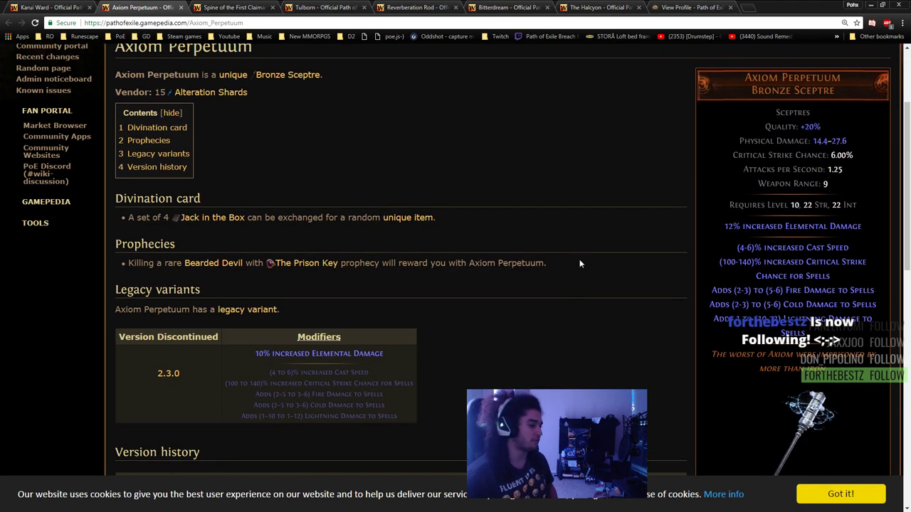
left_click_drag(719, 262, 873, 266)
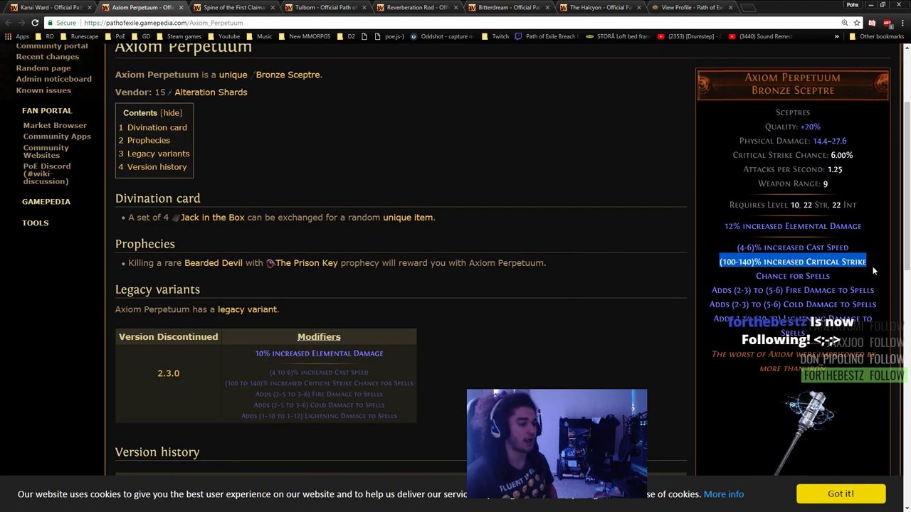
left_click_drag(737, 250, 862, 263)
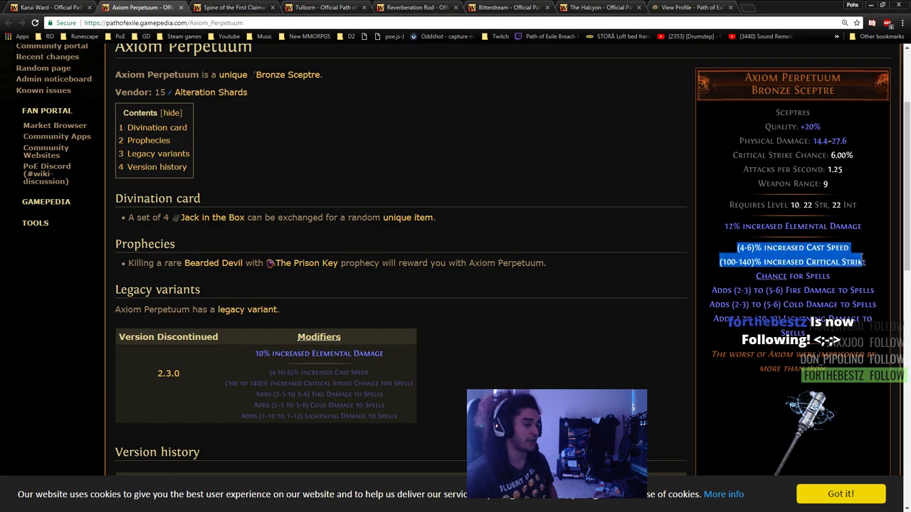
left_click(853, 327)
left_click_drag(851, 326, 714, 290)
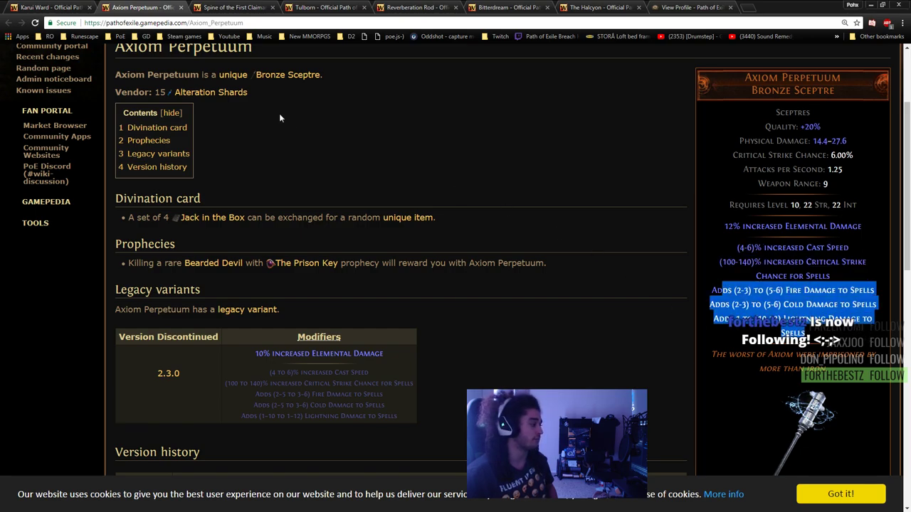
Open the Spine of the First Claimant page and highlight its frozen-enemy damage, cold damage and cast speed modifiers
left_click(235, 7)
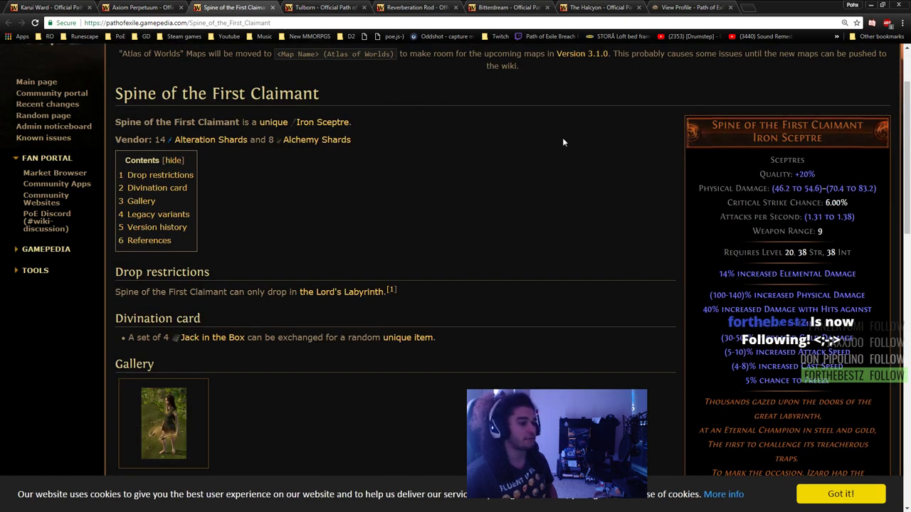
scroll(597, 157, "down", 1)
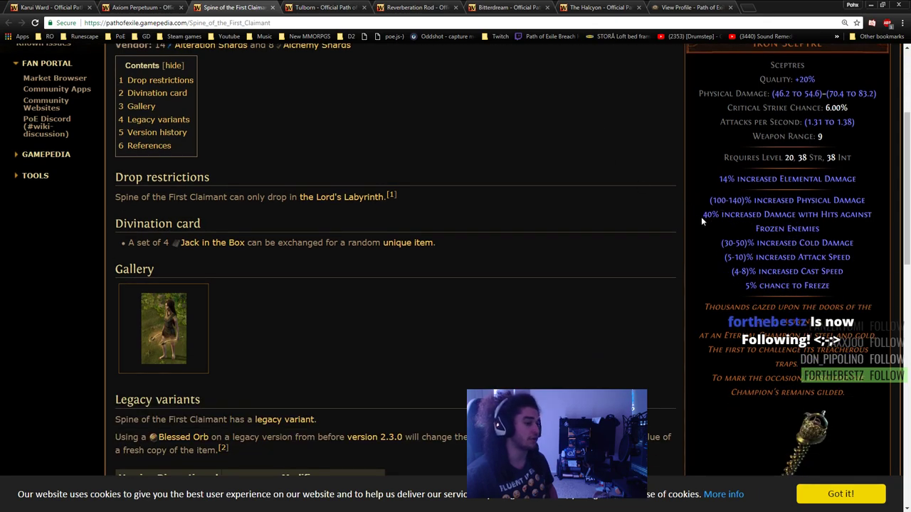
left_click_drag(700, 216, 859, 225)
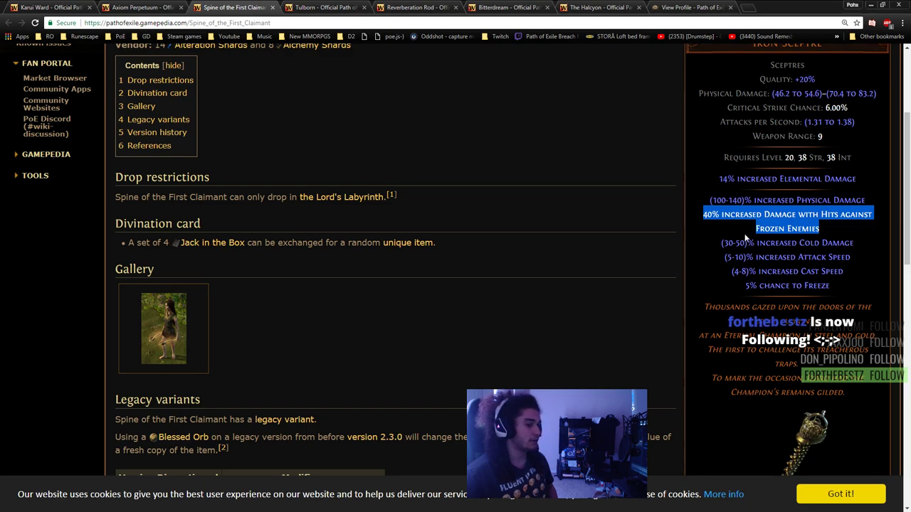
left_click_drag(721, 242, 800, 273)
Open the Tulborn page and highlight its power charge, cold damage per charge and mana on kill modifiers
key("ctrl+Tab")
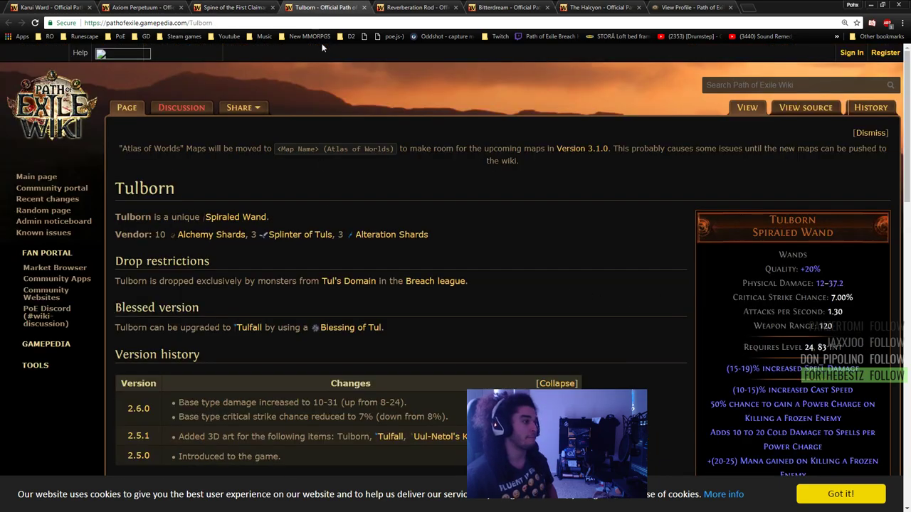
scroll(605, 227, "down", 4)
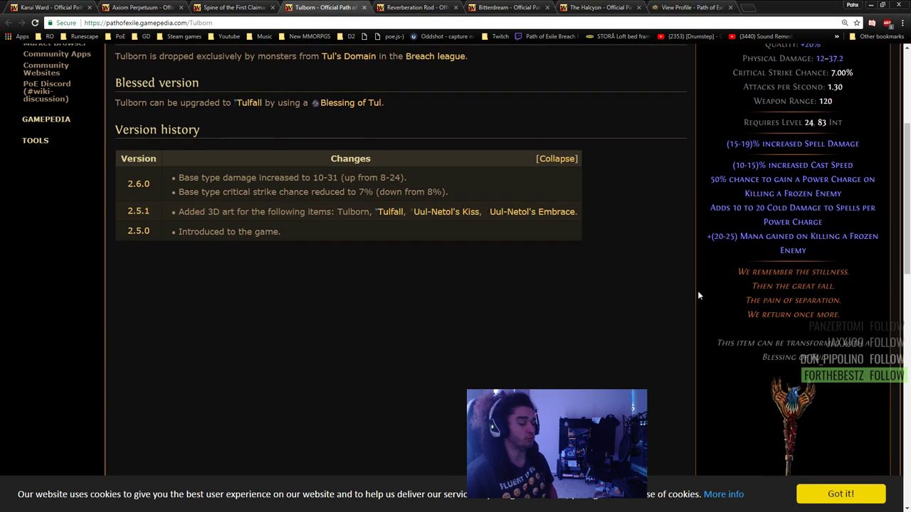
scroll(699, 293, "down", 1)
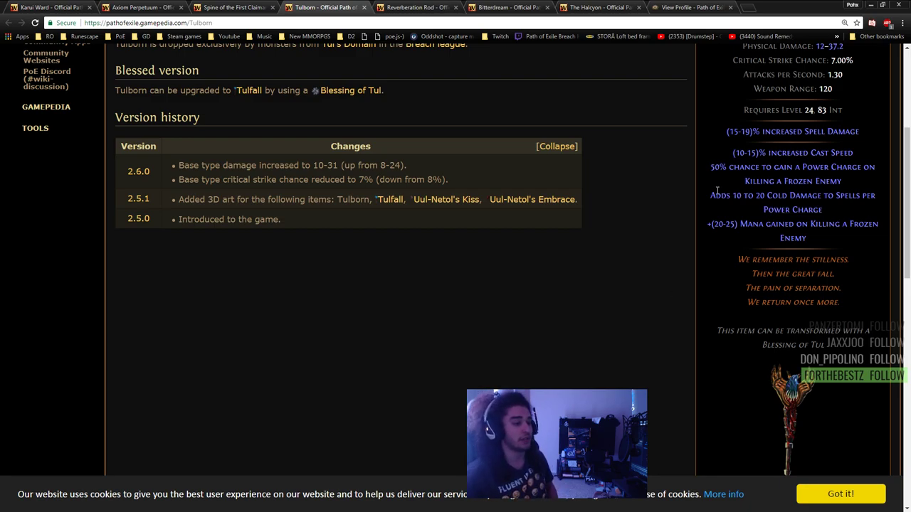
left_click_drag(711, 195, 860, 208)
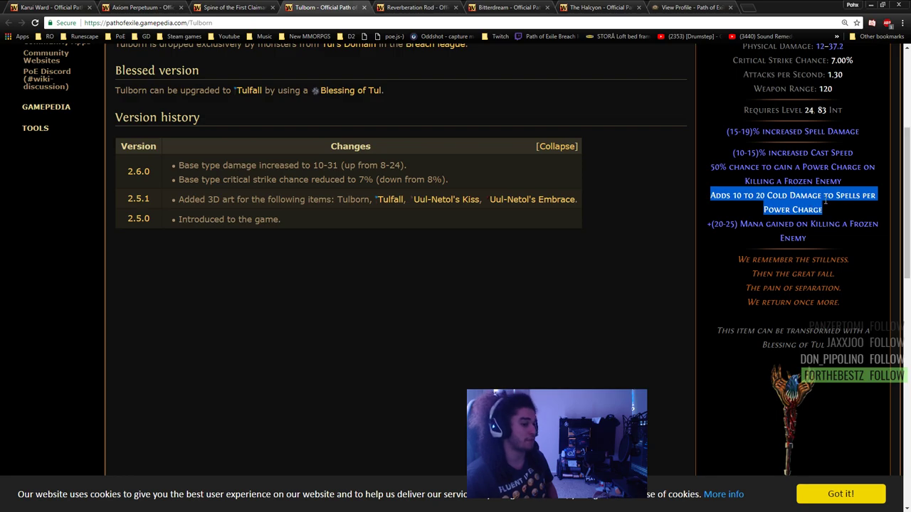
left_click_drag(819, 240, 706, 228)
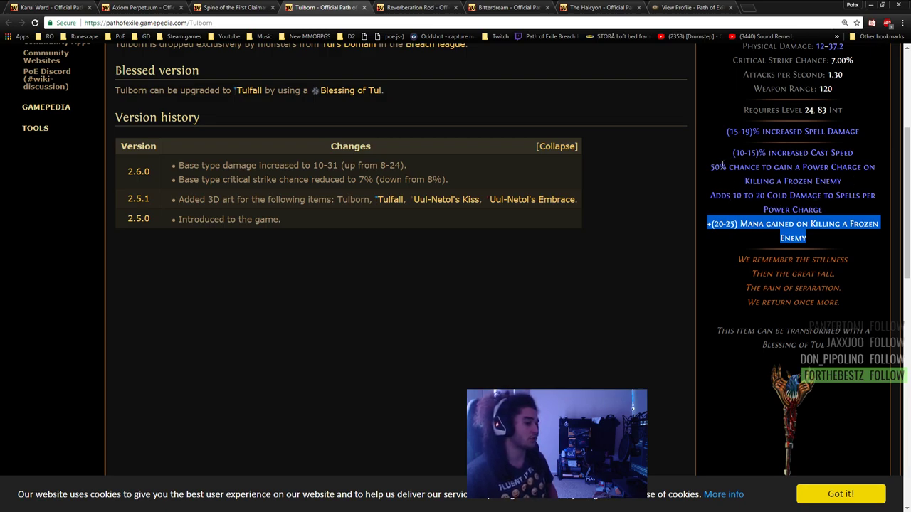
left_click_drag(708, 166, 869, 237)
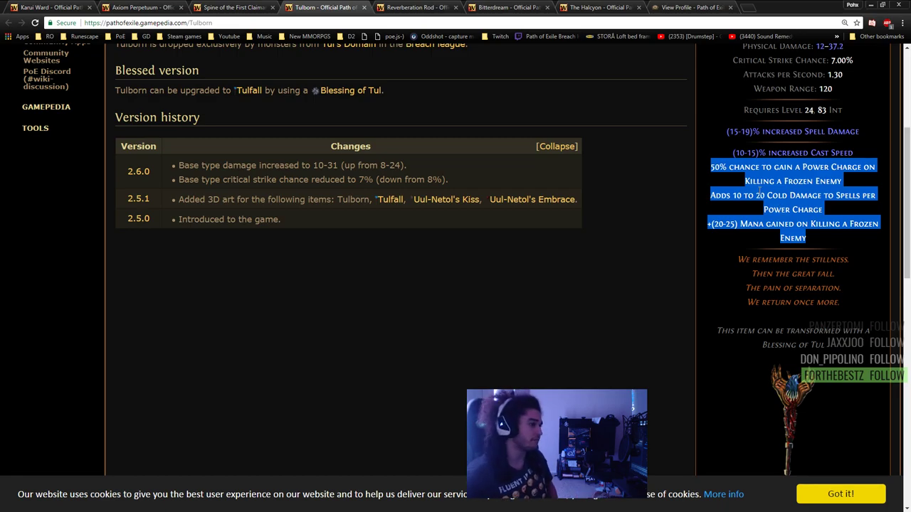
Check the Reverberation Rod's modifiers and examine Bitterdream's socketed gem supports, highlighting Cold Penetration, Ice Bite and Mana Leech
left_click(419, 8)
scroll(678, 270, "down", 2)
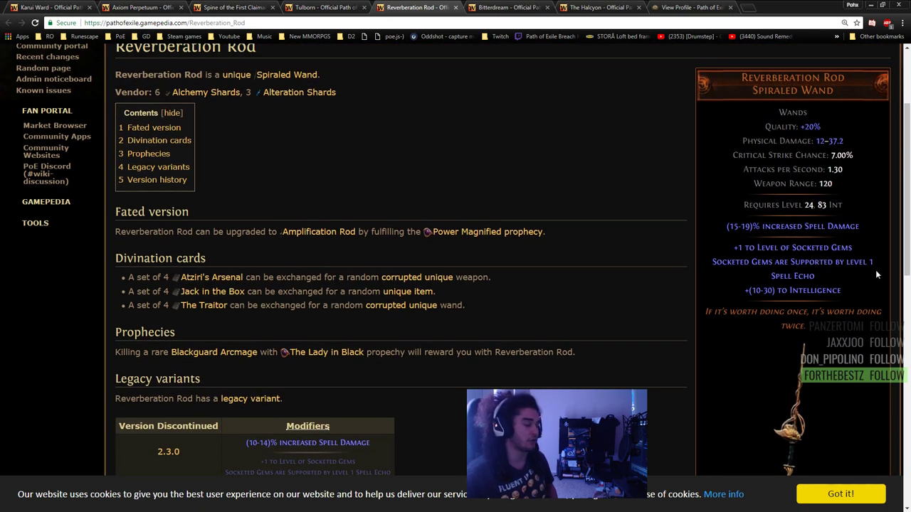
left_click(509, 8)
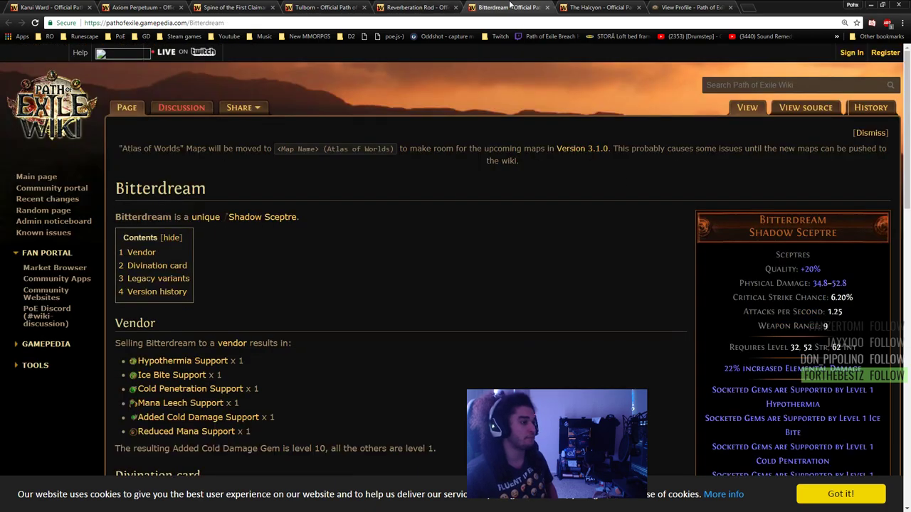
scroll(565, 113, "down", 2)
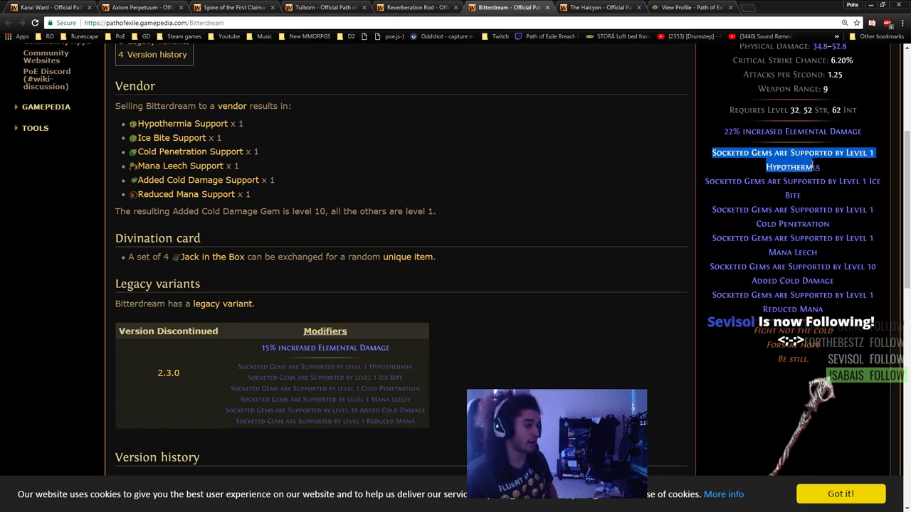
left_click_drag(711, 209, 860, 227)
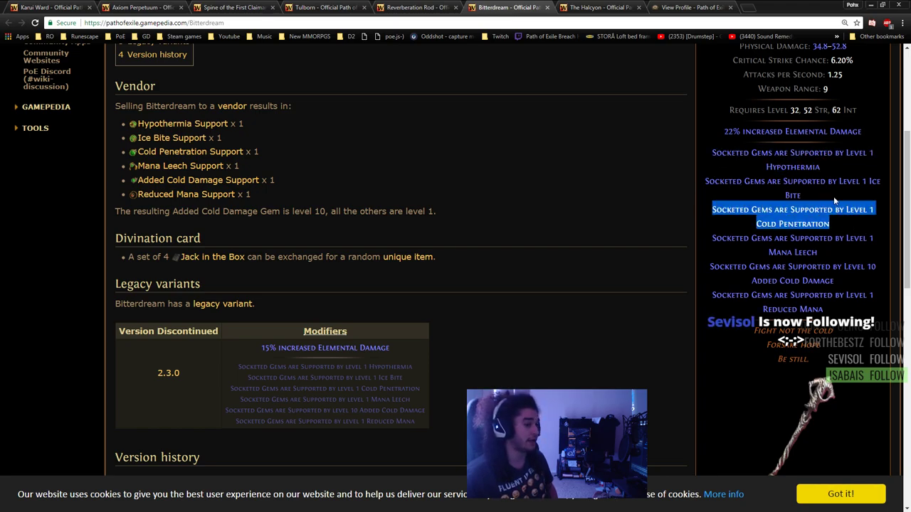
left_click_drag(833, 197, 736, 172)
left_click_drag(826, 251, 711, 240)
left_click(842, 285)
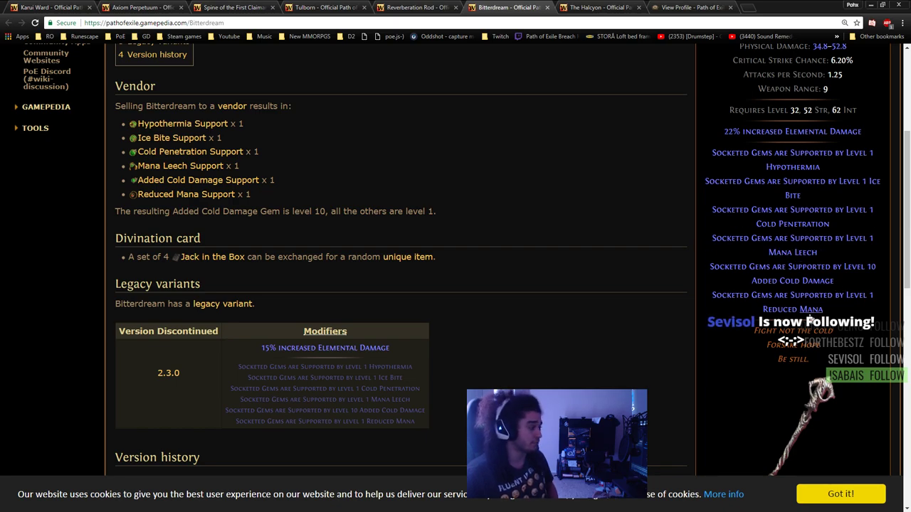
scroll(695, 312, "down", 1)
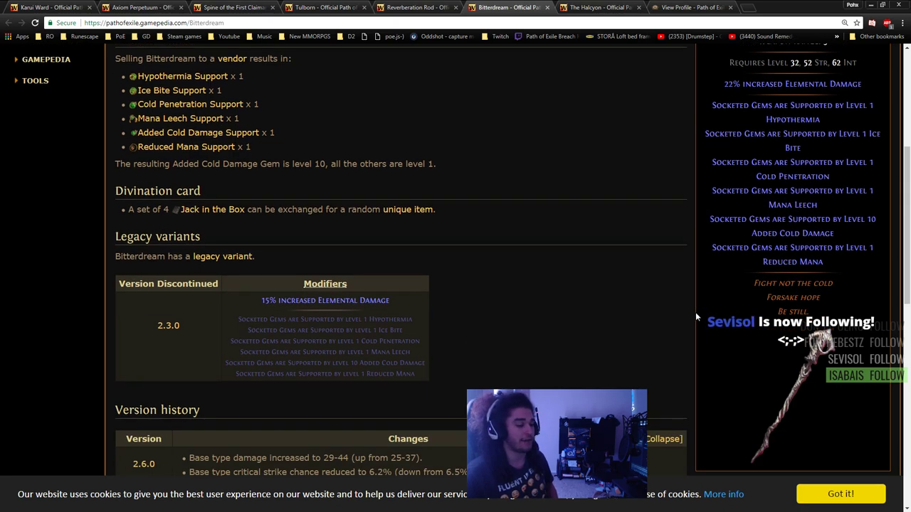
scroll(691, 320, "up", 2)
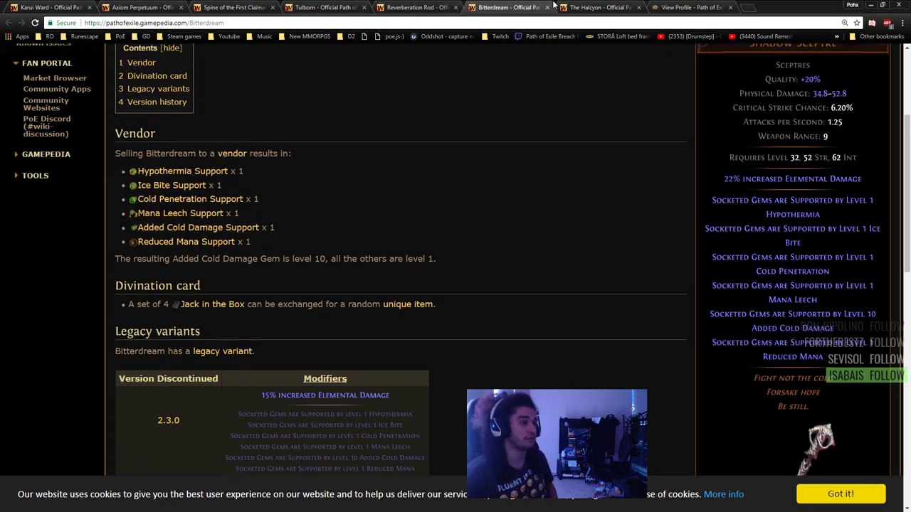
Open The Halcyon page and highlight its increased freeze duration modifier
left_click(590, 6)
scroll(609, 167, "down", 2)
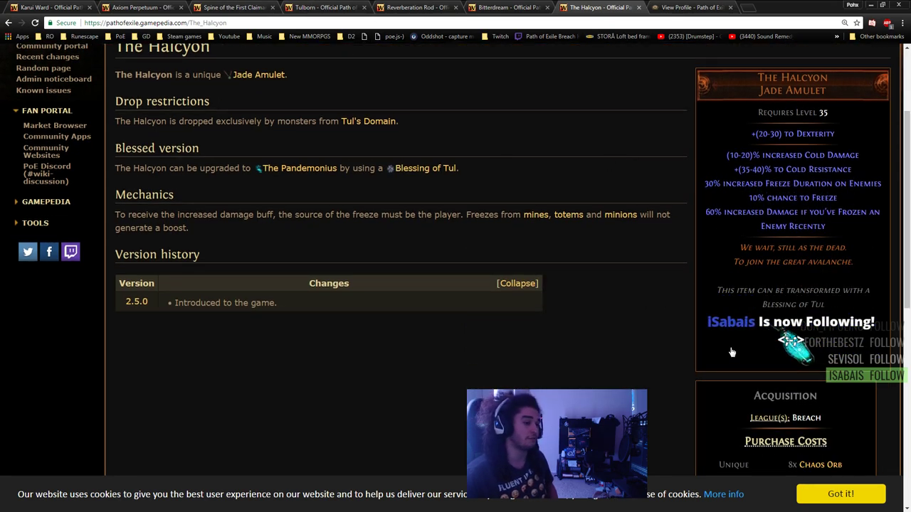
left_click_drag(705, 184, 881, 182)
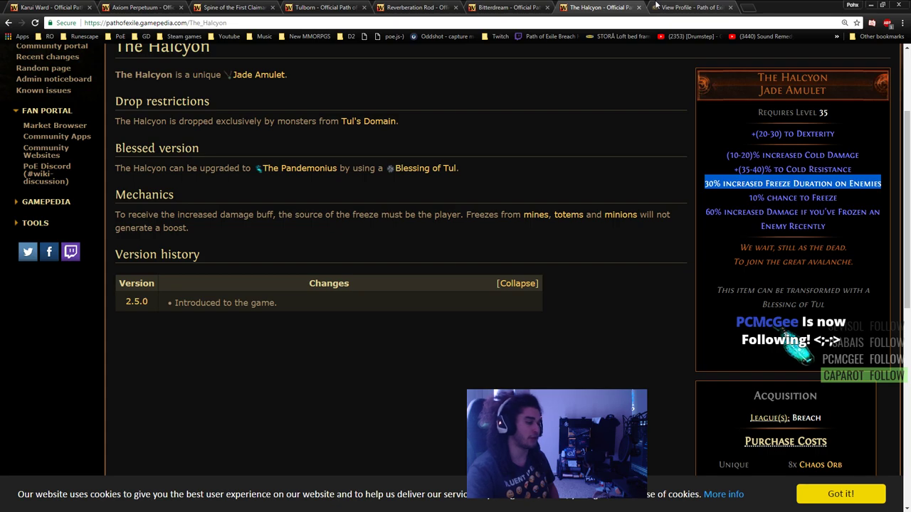
Switch to Path of Building, maximize it and bring the Inquisitor ascendancy into view on the passive tree
left_click_drag(758, 5, 910, 36)
key("alt+Tab")
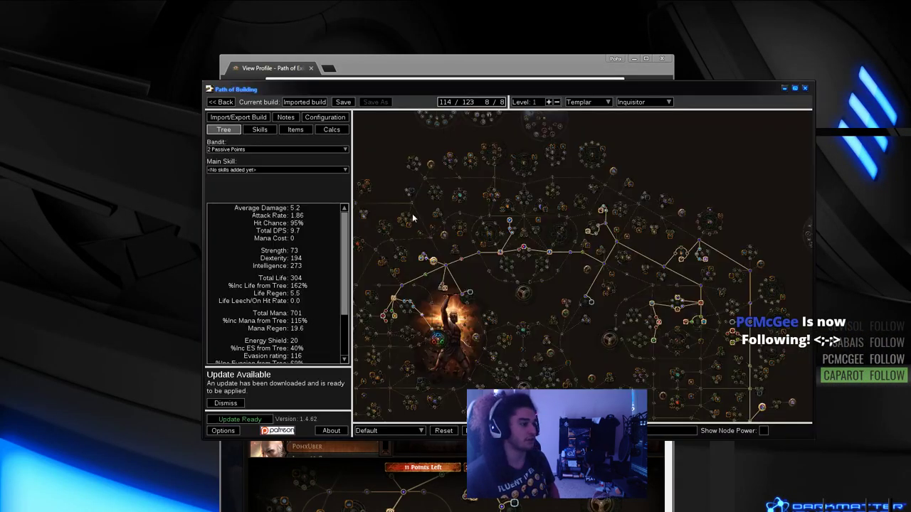
double_click(449, 89)
scroll(489, 331, "up", 6)
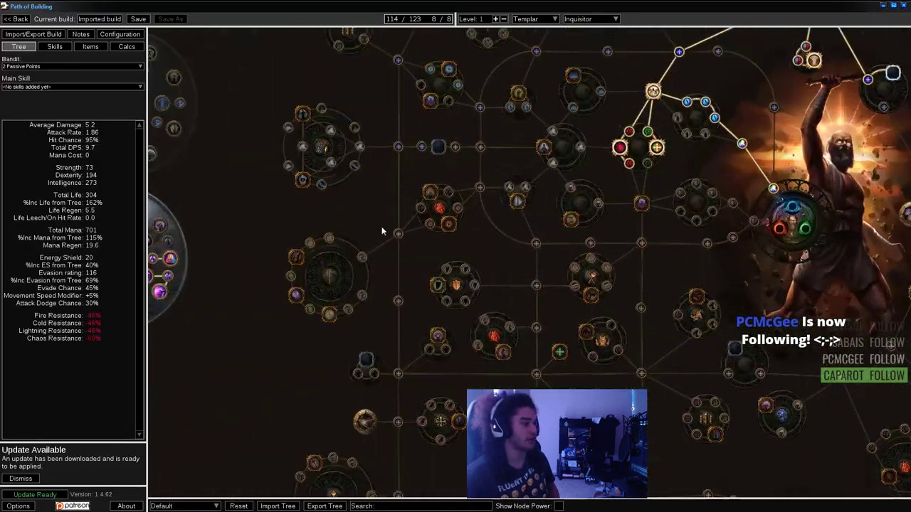
left_click_drag(490, 331, 560, 331)
mouse_move(374, 262)
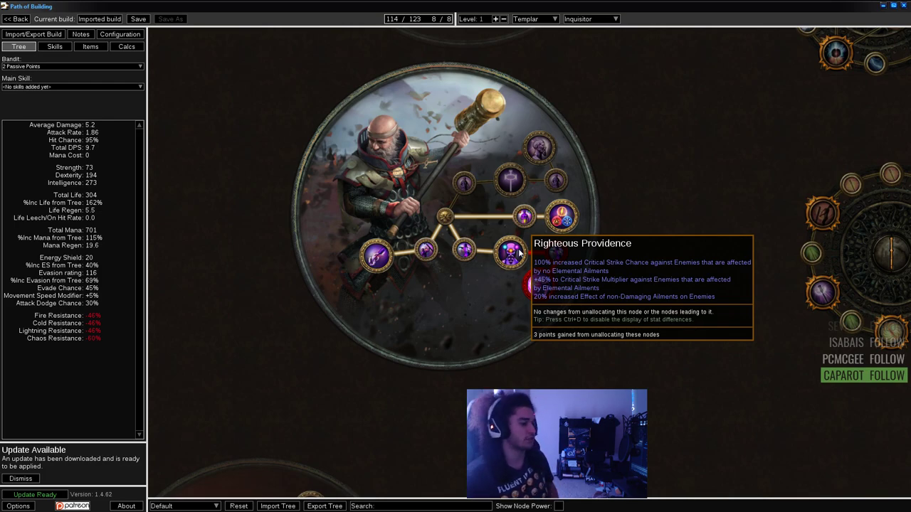
Examine the Inquisitor nodes Righteous Providence, Augury of Penitence, Inevitable Judgement and Pious Path
left_click_drag(671, 239, 614, 189)
left_click_drag(509, 247, 459, 277)
left_click_drag(516, 299, 529, 288)
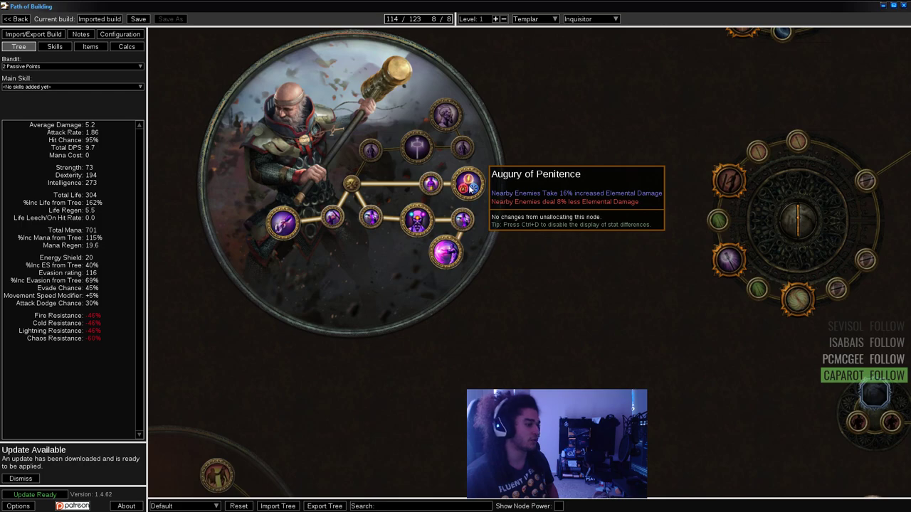
left_click_drag(590, 215, 655, 232)
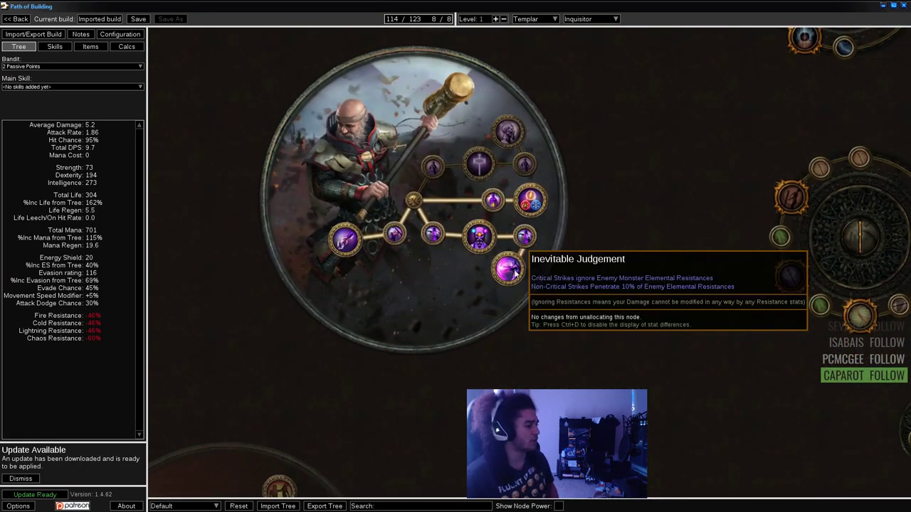
left_click_drag(570, 264, 408, 301)
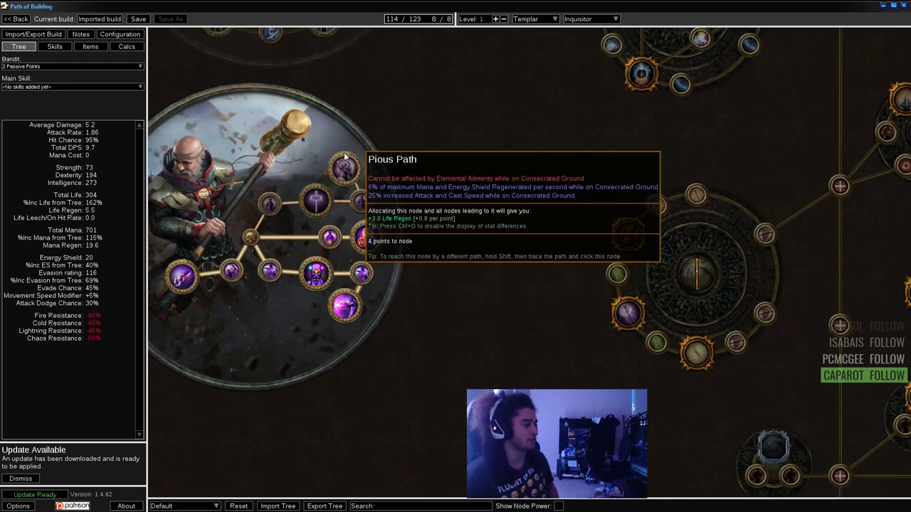
Return from the ascendancy to the main passive tree and minimize Path of Building
scroll(420, 266, "down", 5)
left_click_drag(420, 266, 131, 168)
left_click_drag(632, 261, 489, 308)
left_click_drag(546, 6, 537, 157)
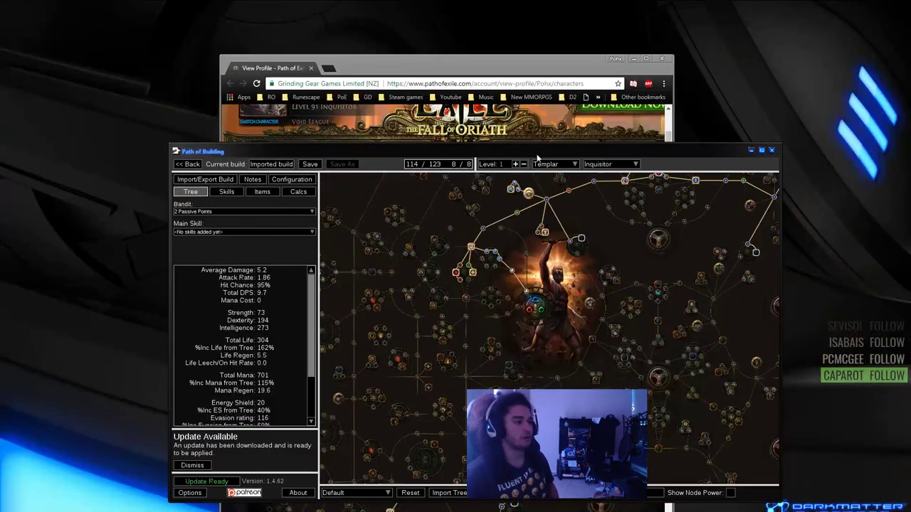
left_click(751, 151)
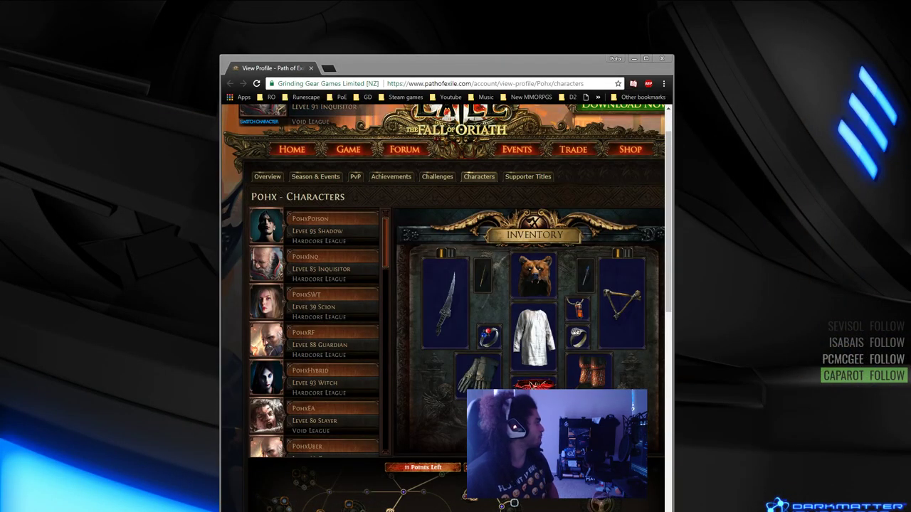
Switch to the wiki window with the armour items, open Belly of the Beast and highlight its armour, life, resistance and flask recovery modifiers
key("alt+Tab")
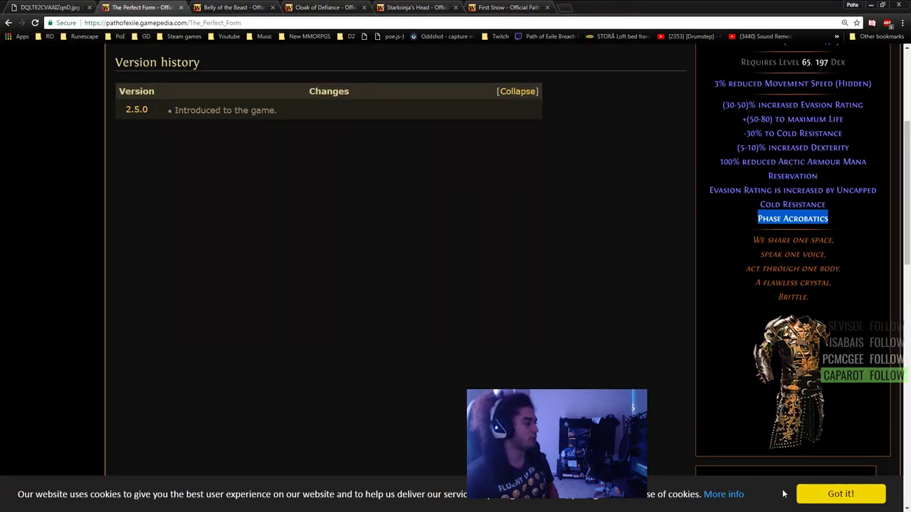
scroll(456, 256, "up", 5)
key("ctrl+Tab")
scroll(642, 162, "down", 3)
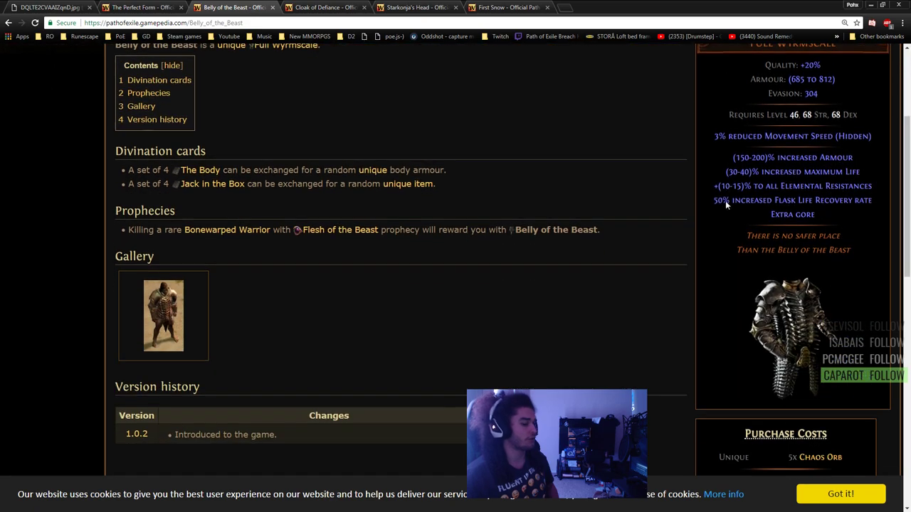
scroll(733, 178, "up", 1)
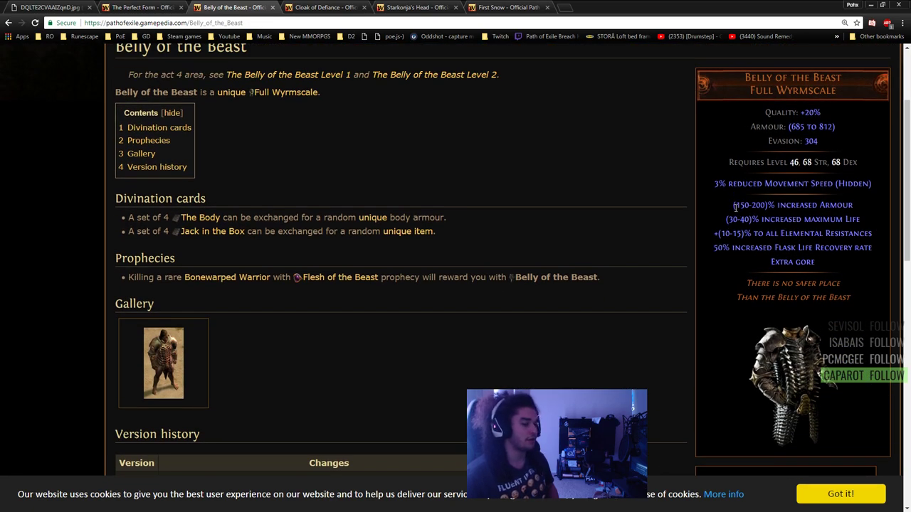
scroll(737, 208, "down", 1)
scroll(736, 208, "up", 1)
left_click_drag(733, 206, 845, 278)
left_click(820, 260)
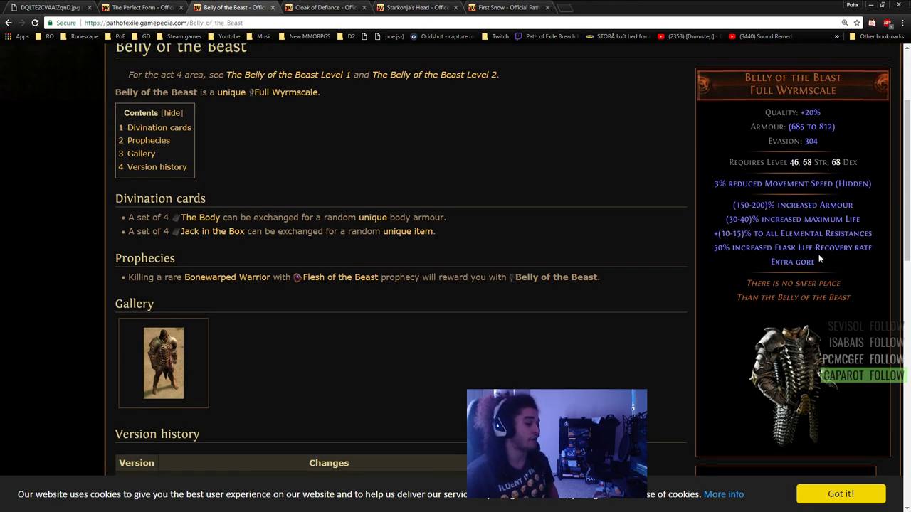
Open the Cloak of Defiance page and check its mana and Mind Over Matter modifiers
left_click(322, 7)
scroll(363, 246, "down", 1)
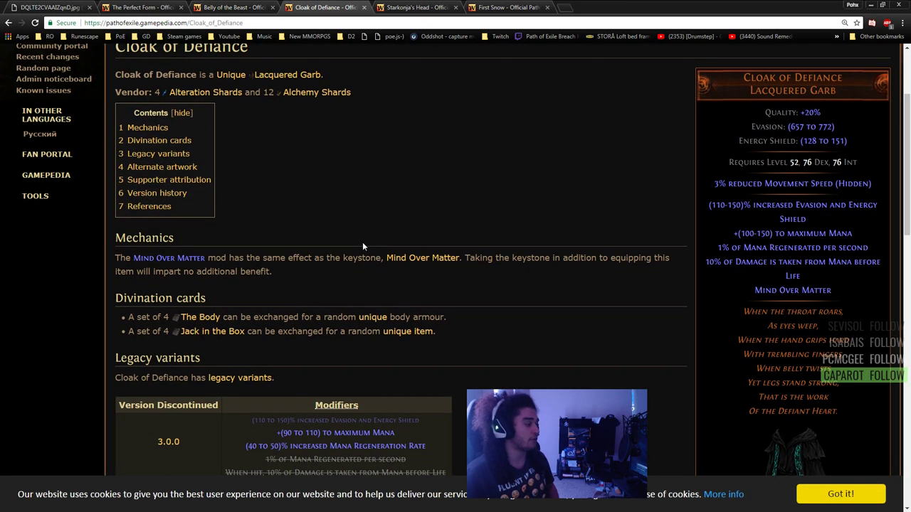
scroll(363, 246, "up", 1)
scroll(745, 127, "down", 1)
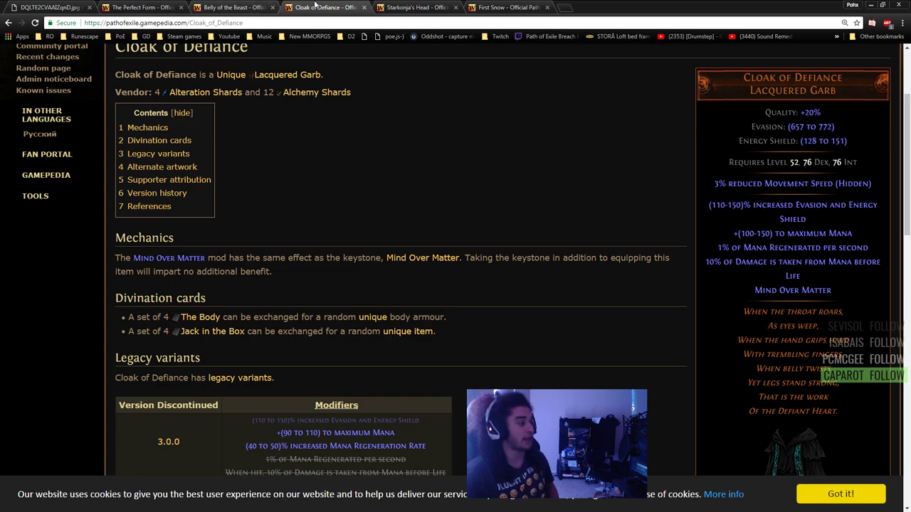
Open the Starkonja's Head page and highlight its attack speed, global critical strike chance and maximum life modifiers
left_click(379, 6)
scroll(636, 177, "down", 2)
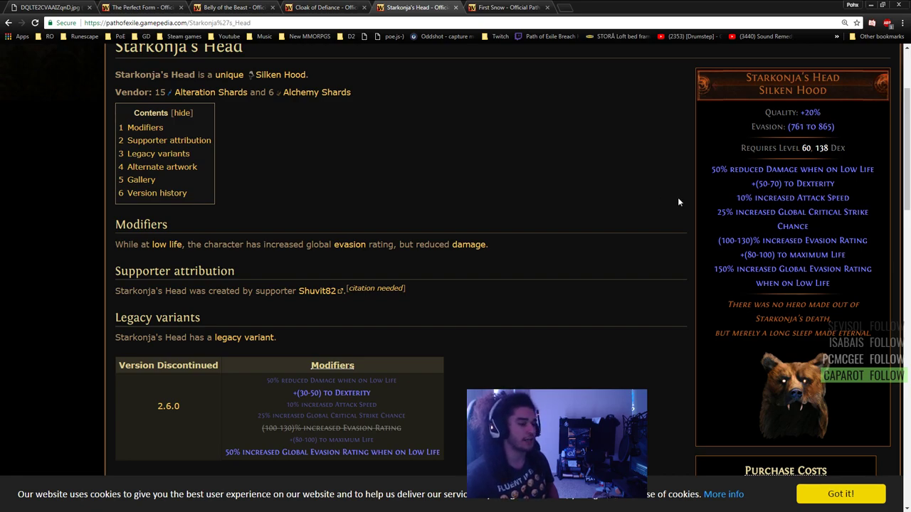
mouse_move(731, 190)
left_mouse_down()
mouse_move(859, 196)
mouse_move(819, 233)
mouse_move(726, 197)
left_mouse_up()
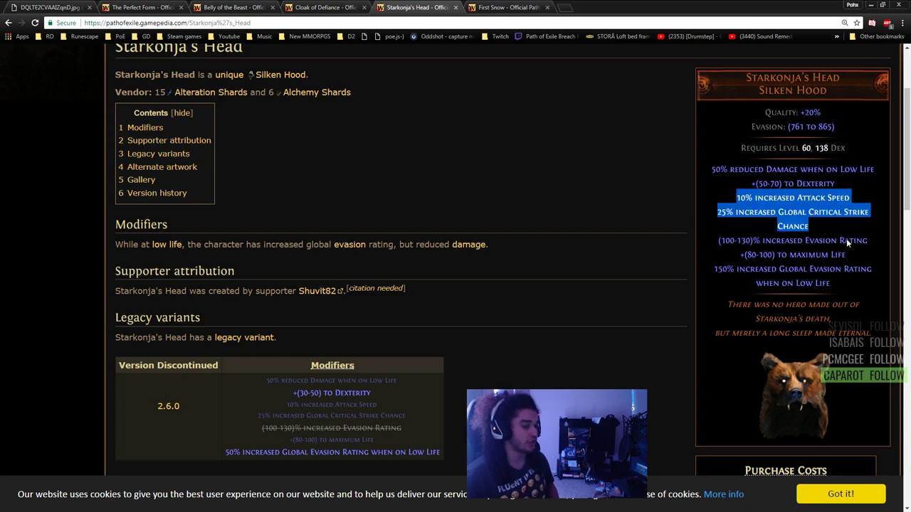
left_click_drag(864, 252, 745, 257)
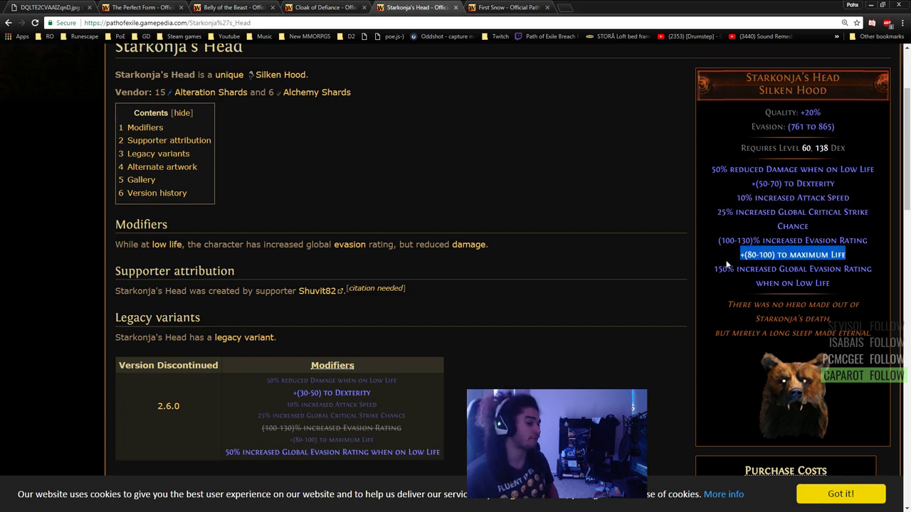
Open the First Snow jewel page and check its Freezing Pulse modifiers
key("ctrl+Tab")
scroll(567, 131, "down", 1)
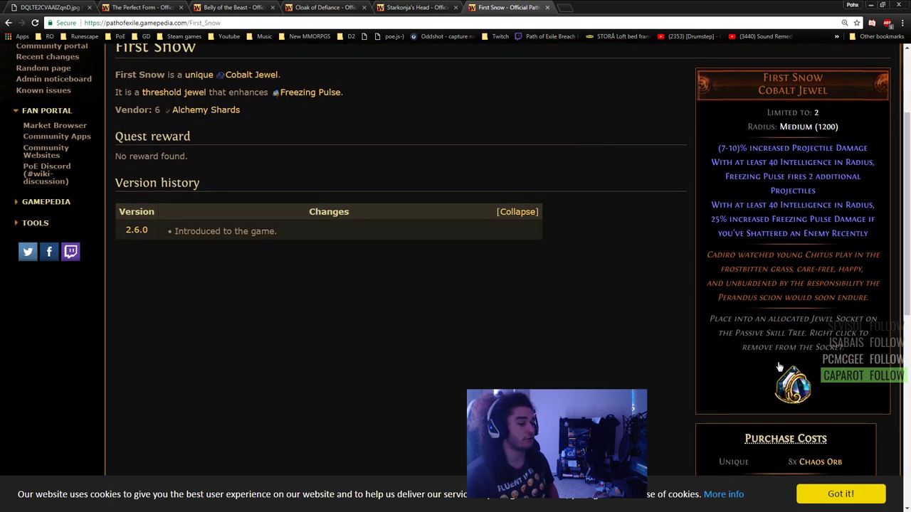
scroll(776, 390, "up", 1)
scroll(745, 411, "down", 1)
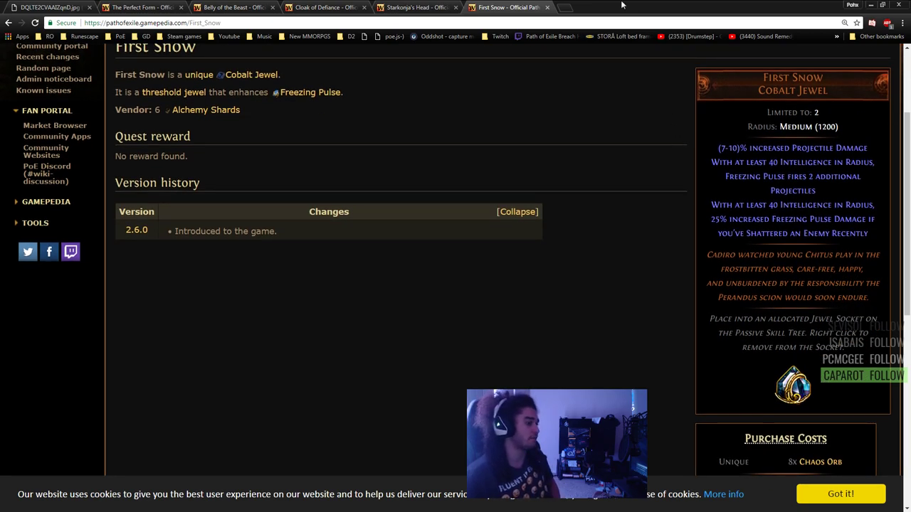
Switch to the character profile window, maximize it and check the equipped gear in the inventory
key("alt+Tab")
left_click_drag(513, 64, 448, 1)
mouse_move(562, 313)
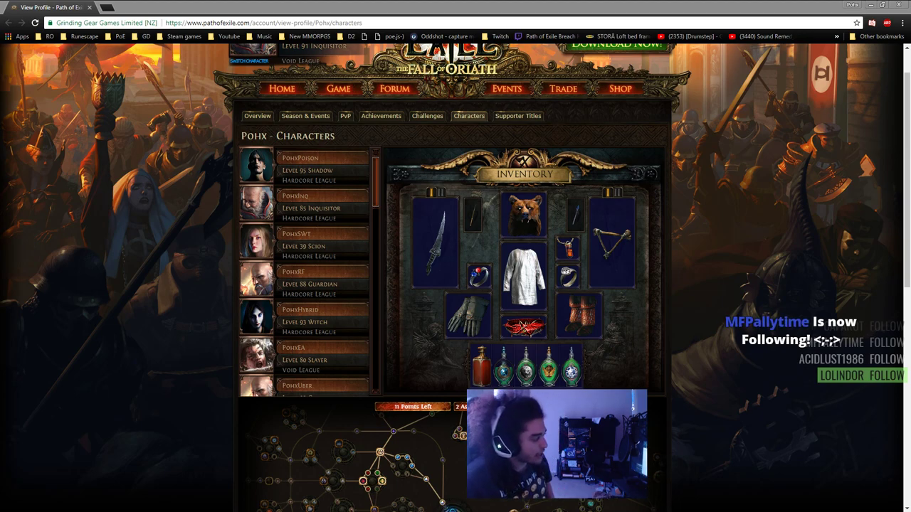
Bring up the Kaom's Roots page and highlight its maximum life, slow immunity and Unwavering Stance modifiers
left_click_drag(0, 189, 517, 20)
scroll(620, 263, "down", 3)
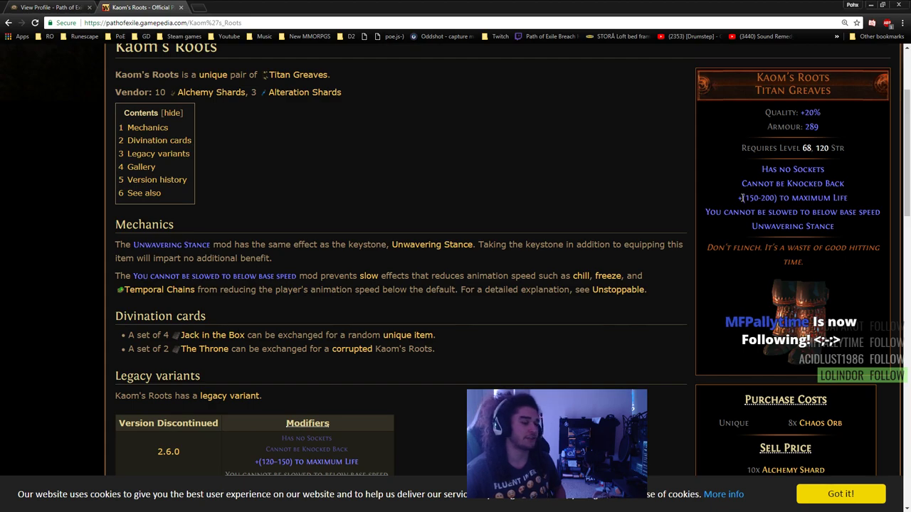
left_click_drag(740, 198, 839, 231)
left_click(841, 230)
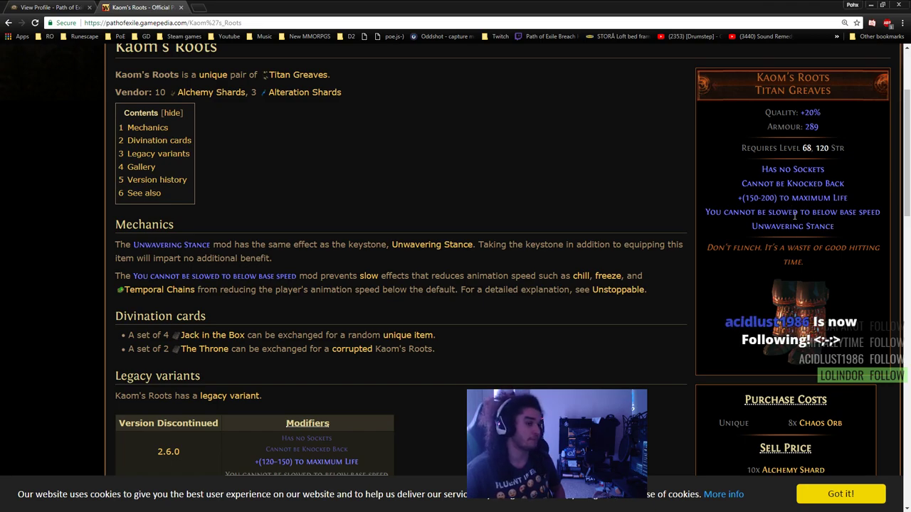
Review the rest of the Kaom's Roots page and close it to return to the character profile
scroll(352, 250, "up", 1)
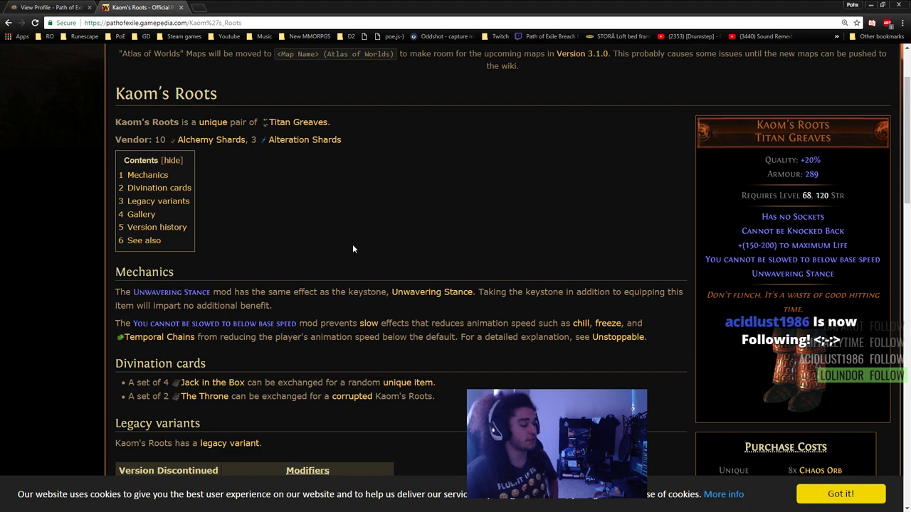
scroll(352, 249, "down", 2)
scroll(819, 265, "up", 2)
scroll(819, 264, "down", 1)
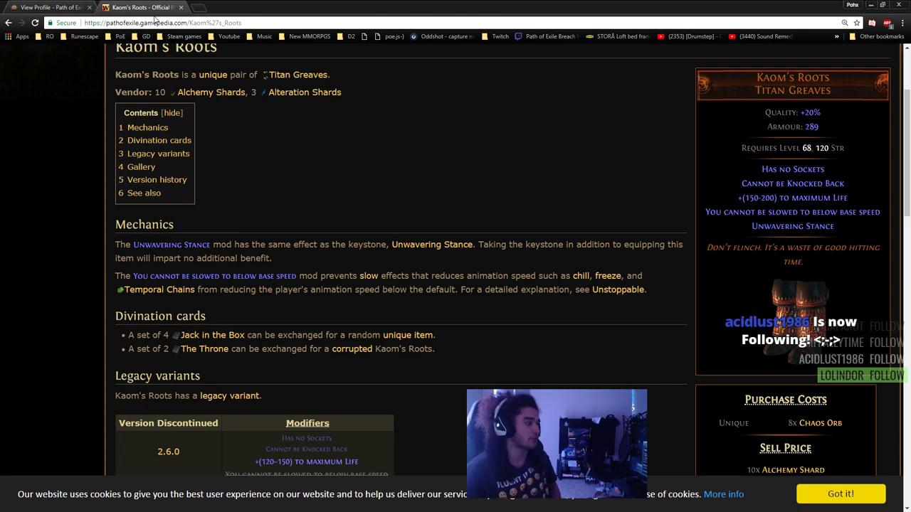
left_click(181, 7)
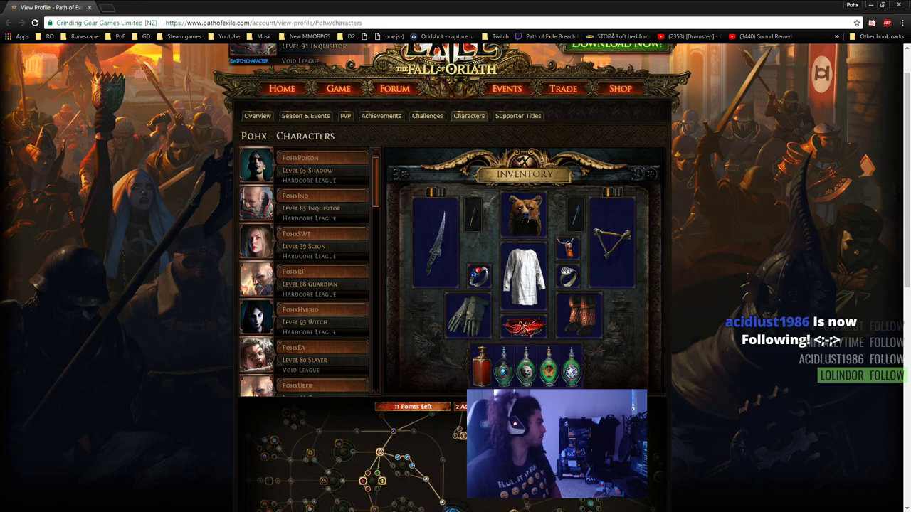
Bring the Oskarm gloves image over the profile, check its modifiers and close its window
key("alt+Tab")
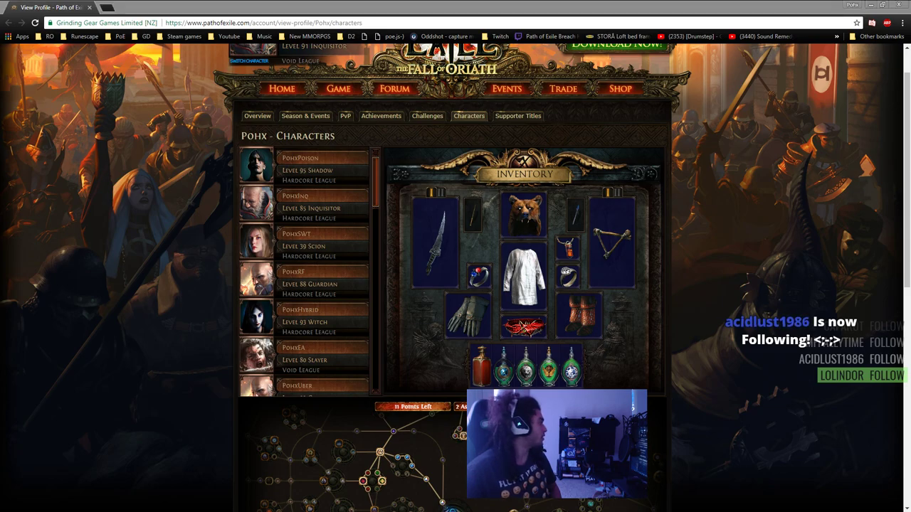
left_click_drag(910, 168, 290, 50)
left_click_drag(415, 43, 368, 23)
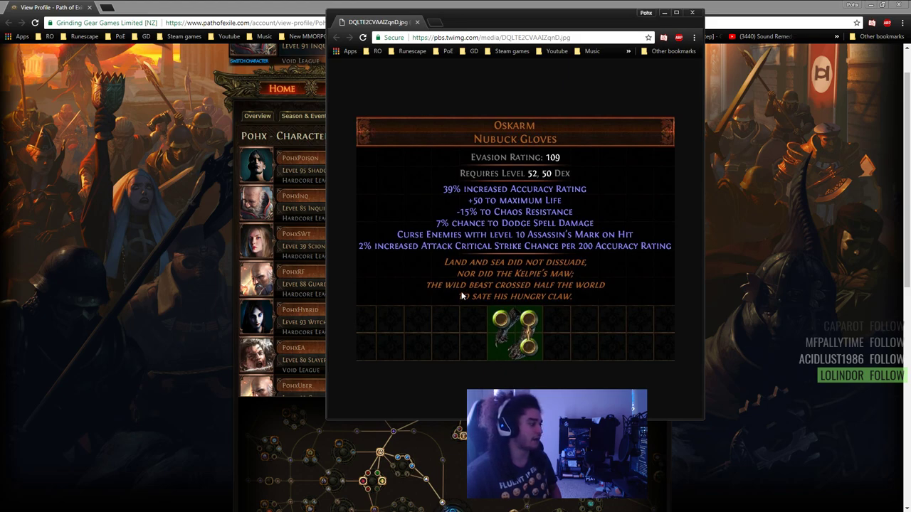
left_click_drag(555, 24, 472, 152)
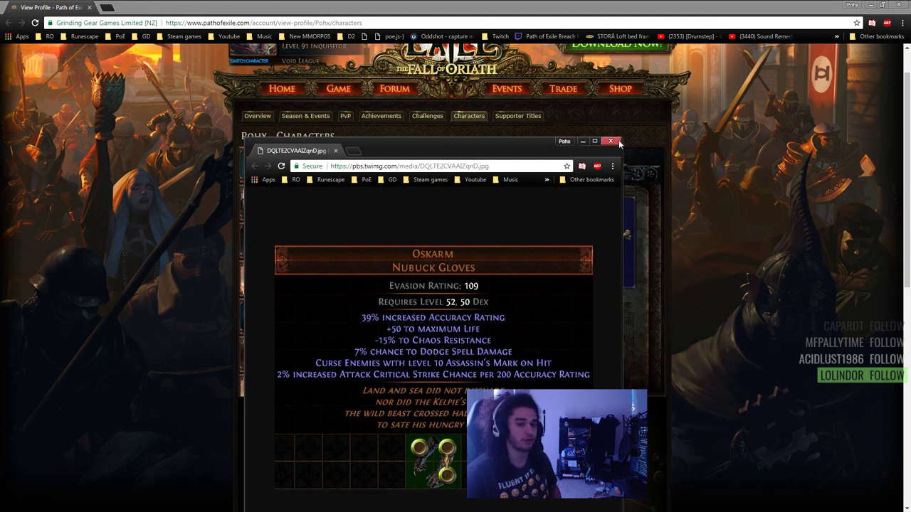
left_click(618, 142)
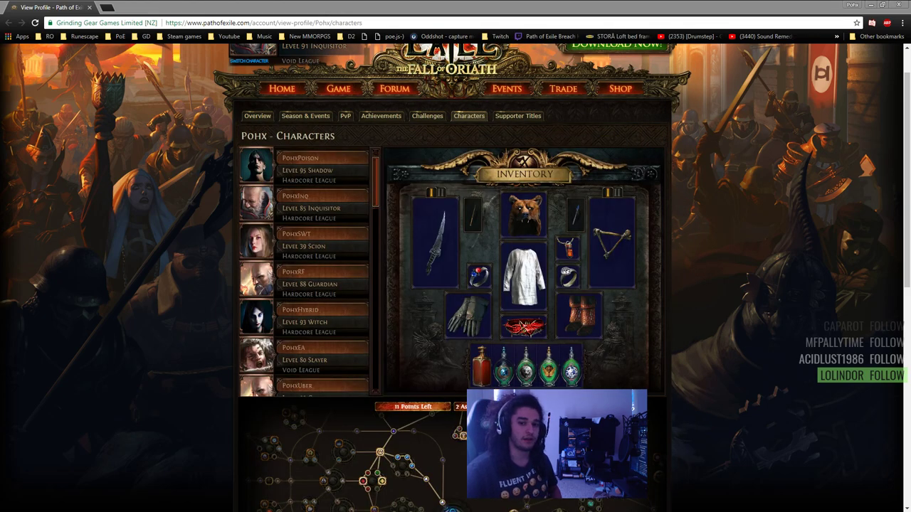
Bring the Tasalio's Sign page over the profile and check its cold damage, evasion and freeze modifiers
left_click_drag(910, 228, 610, 25)
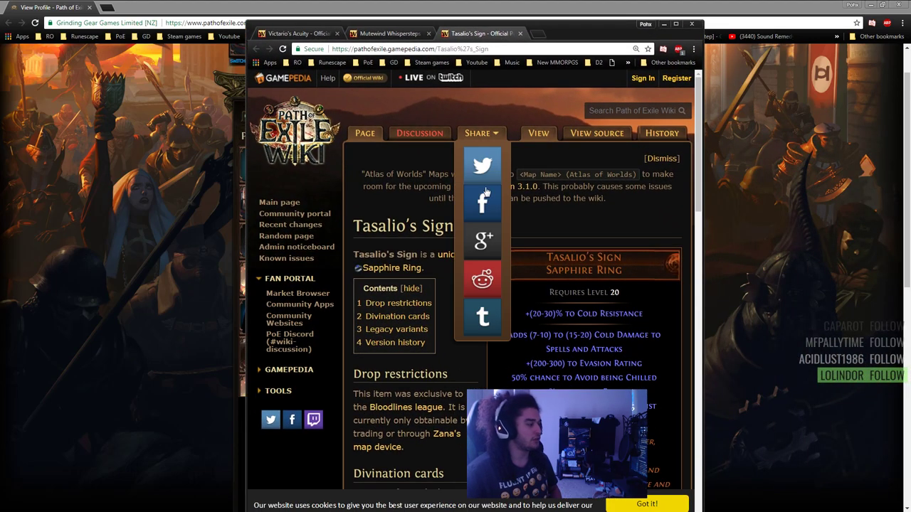
scroll(583, 264, "down", 2)
scroll(584, 263, "down", 4)
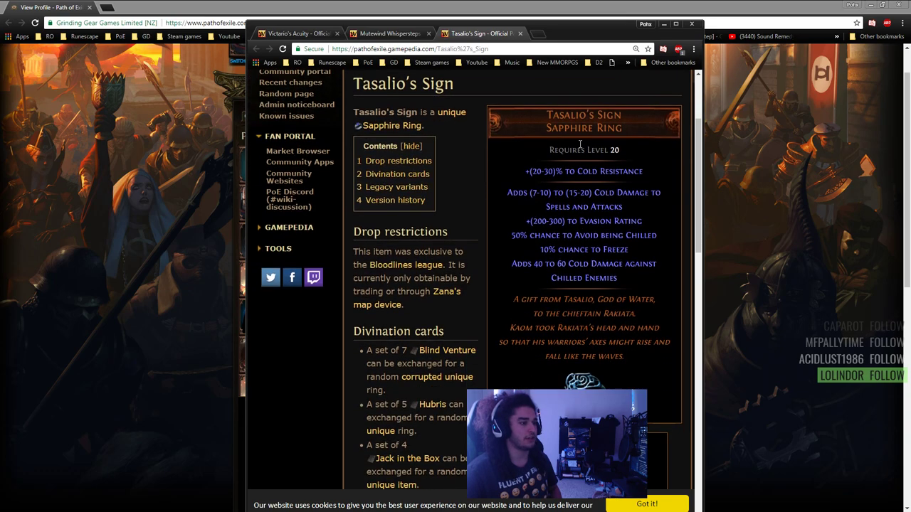
left_click_drag(589, 37, 596, 16)
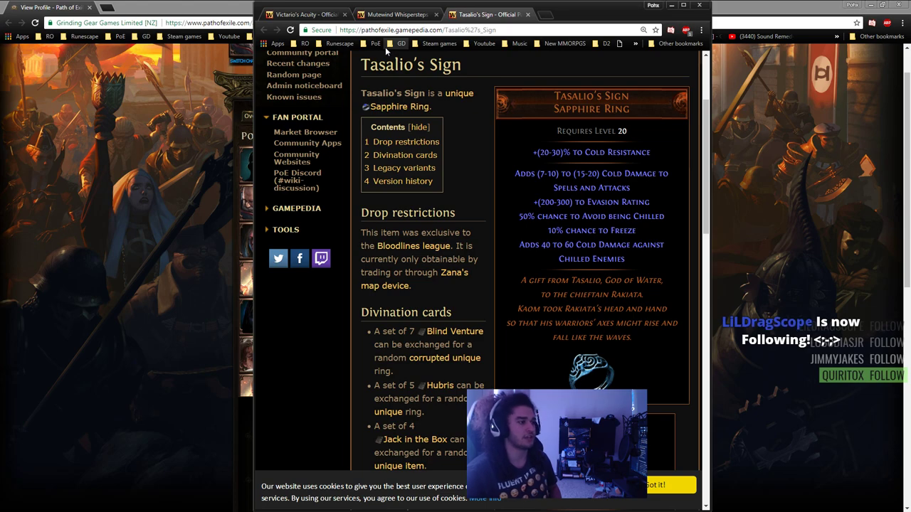
Bring up the Victario's Acuity page, highlight the amulet's name and check its charge and projectile modifiers
left_click(277, 17)
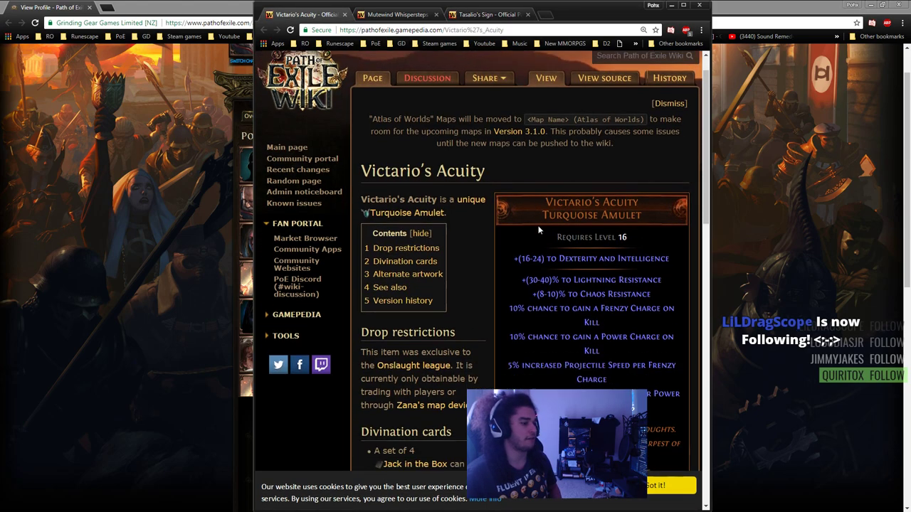
scroll(545, 224, "down", 1)
left_click_drag(544, 144, 601, 158)
scroll(550, 215, "down", 2)
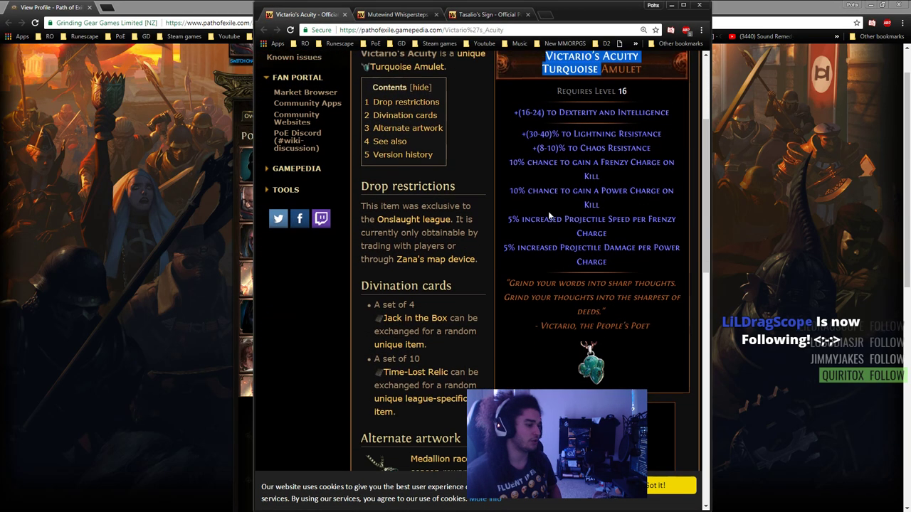
scroll(549, 216, "up", 1)
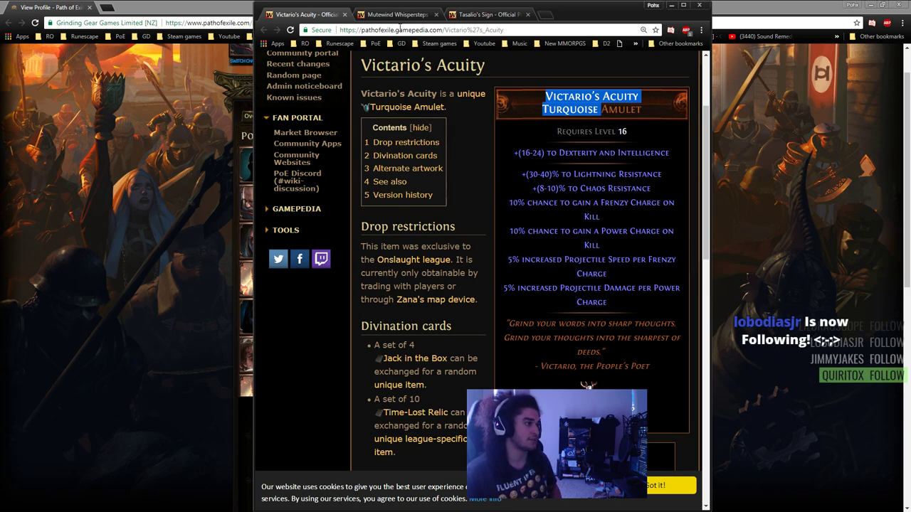
Bring up the Mutewind Whispersteps page and highlight its cold damage to spells and critical strike chance for spells modifiers
key("ctrl+Tab")
scroll(495, 282, "down", 2)
scroll(494, 306, "down", 2)
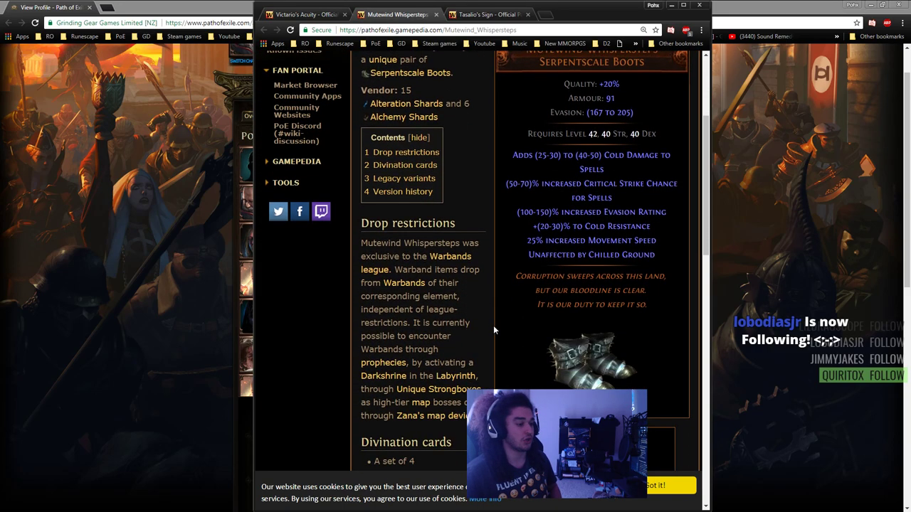
scroll(493, 325, "up", 1)
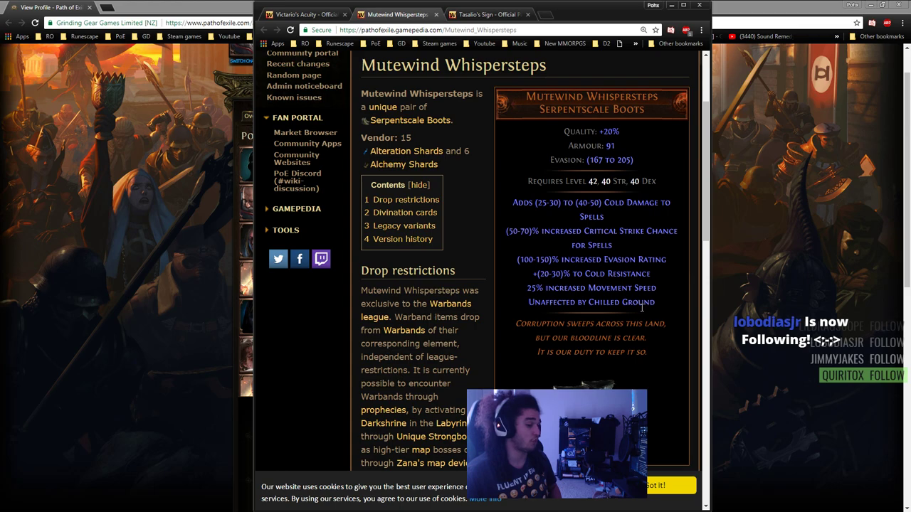
double_click(581, 204)
left_click_drag(580, 204, 631, 218)
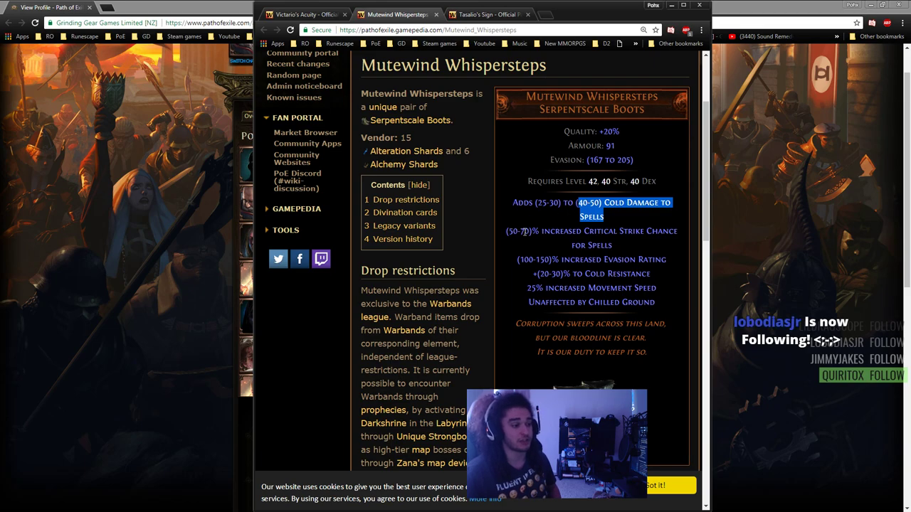
left_click_drag(524, 232, 612, 245)
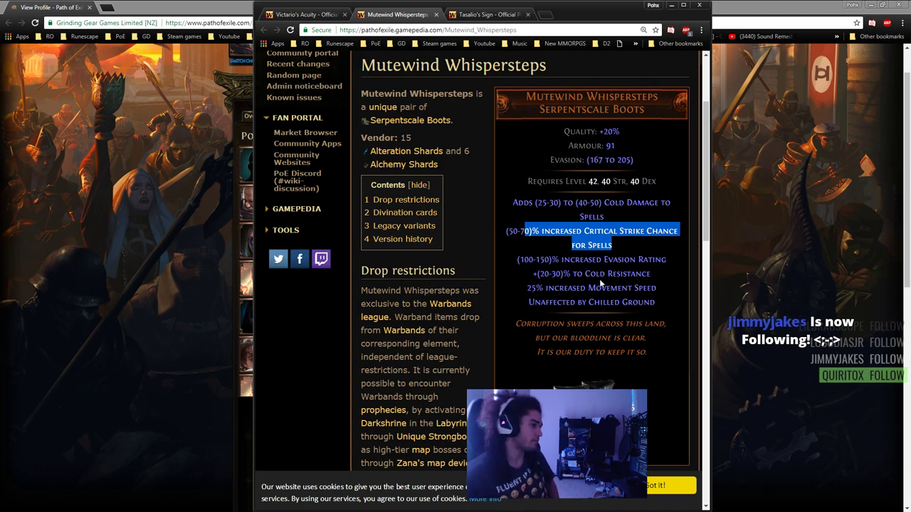
Highlight the added cold damage against chilled enemies on the Tasalio's Sign page, then close the wiki window to reveal the character profile
left_click(466, 17)
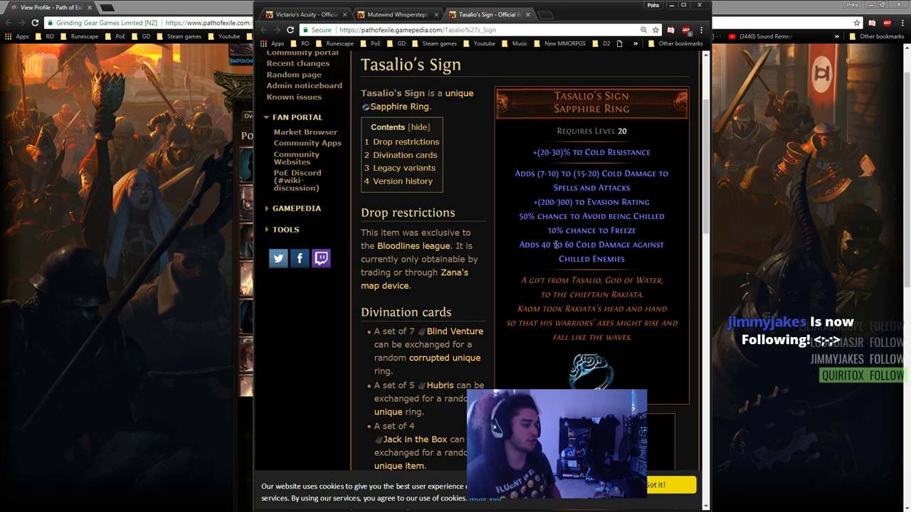
left_click_drag(520, 245, 666, 249)
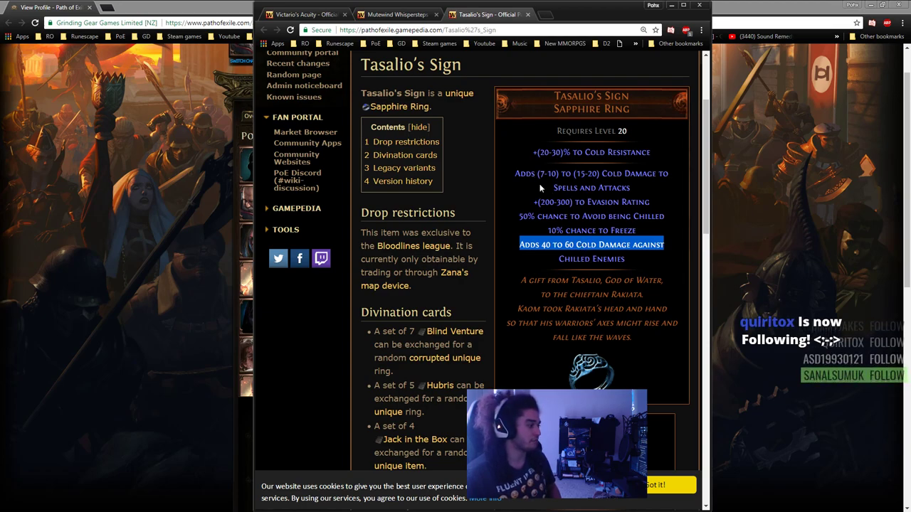
left_click_drag(598, 13, 505, 200)
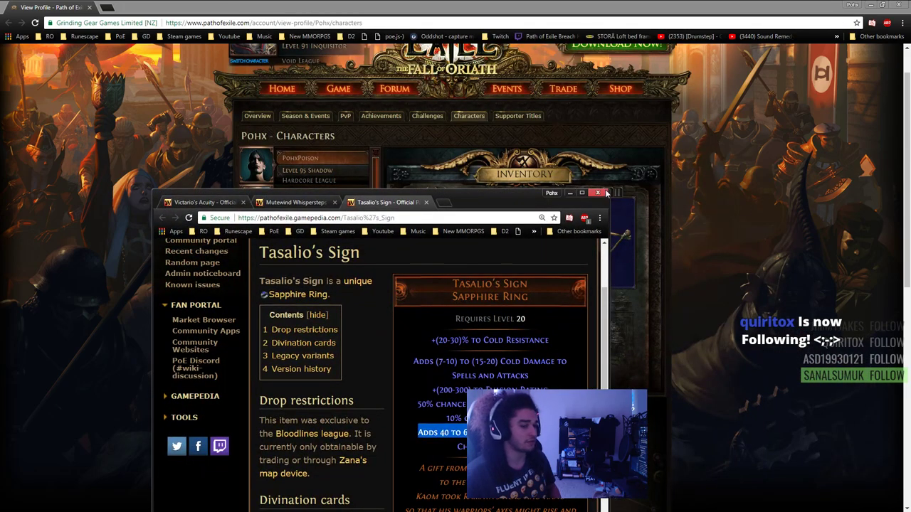
left_click(609, 194)
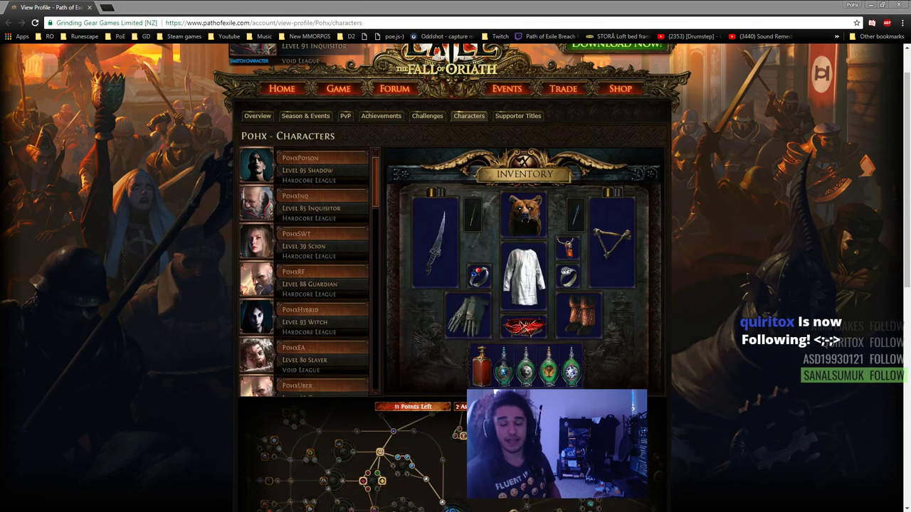
left_click_drag(480, 4, 541, 2)
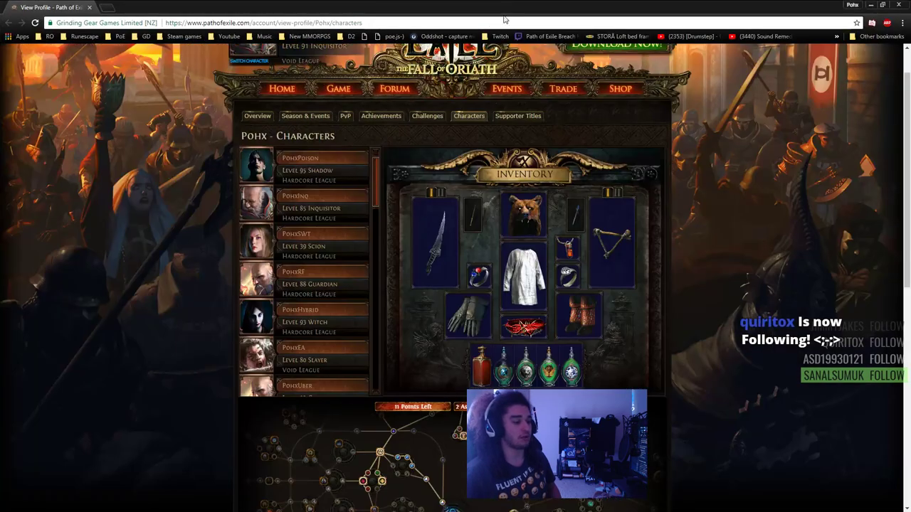
scroll(707, 301, "down", 1)
scroll(711, 320, "down", 3)
scroll(726, 341, "up", 2)
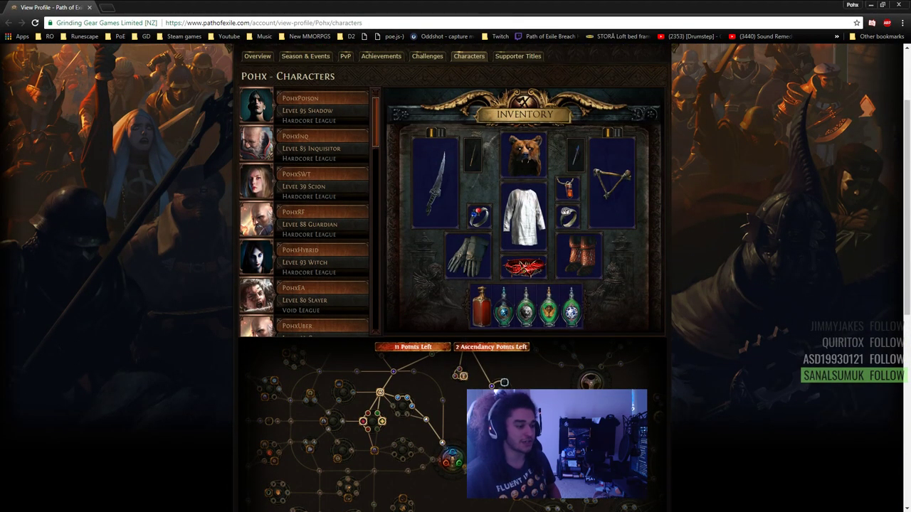